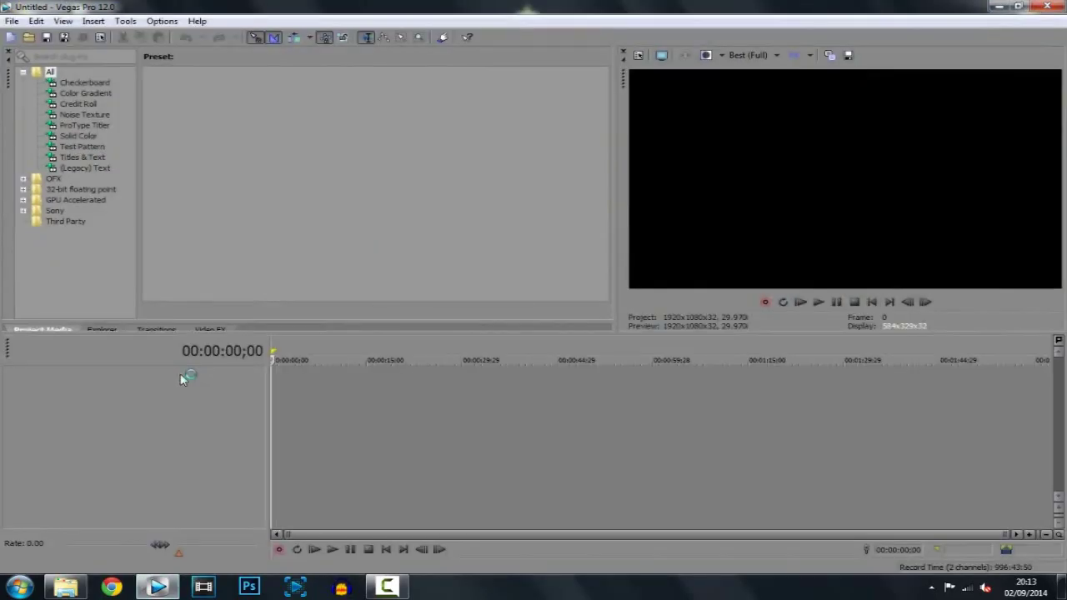
pyautogui.click(66, 587)
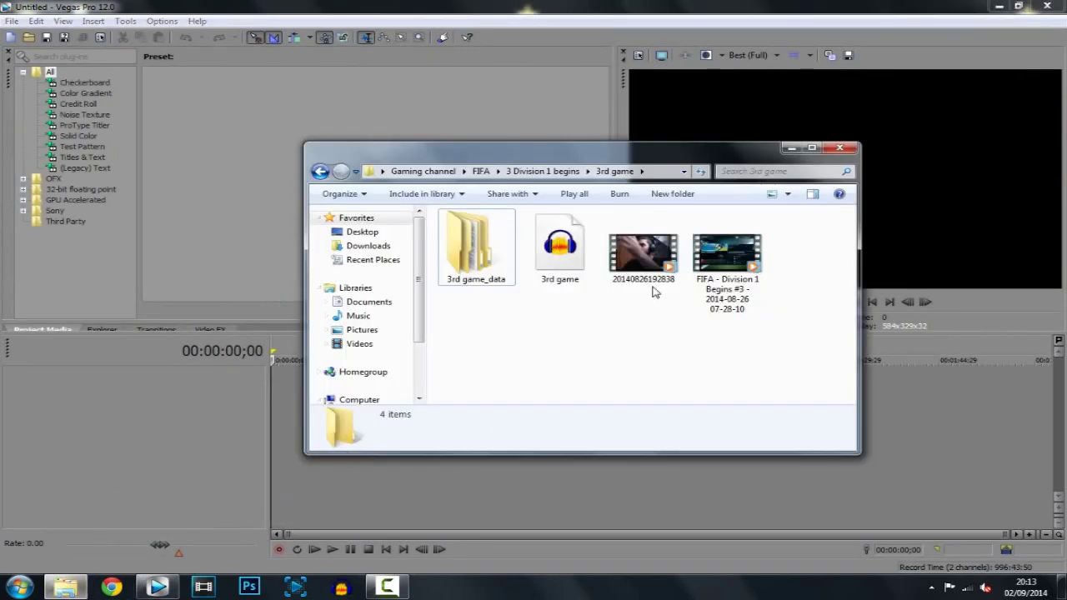
pyautogui.moveTo(655, 290); pyautogui.dragTo(281, 418)
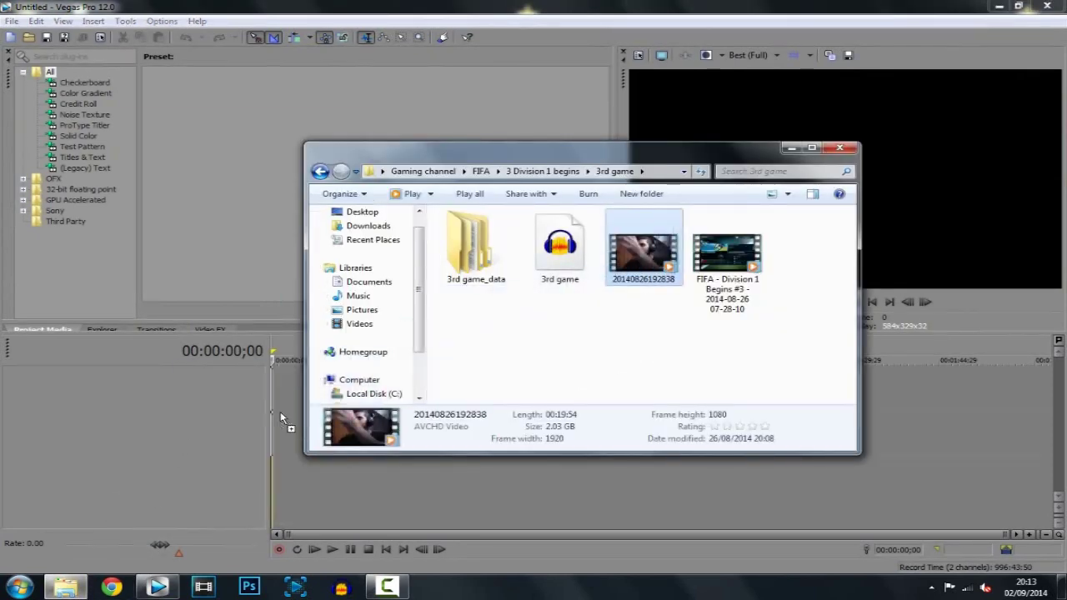
pyautogui.moveTo(281, 419); pyautogui.dragTo(284, 392)
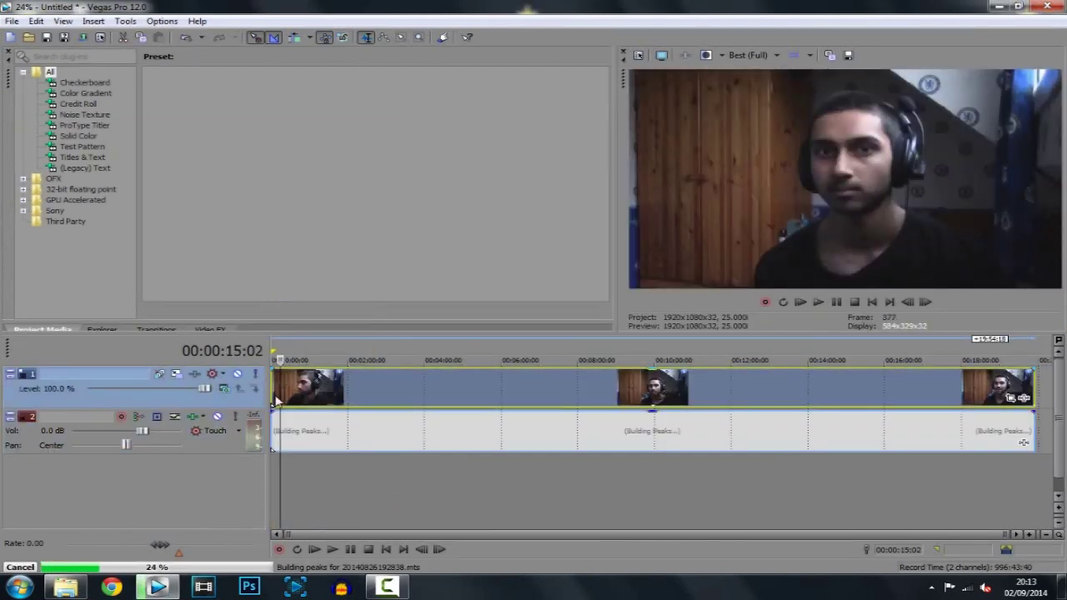
pyautogui.click(277, 401)
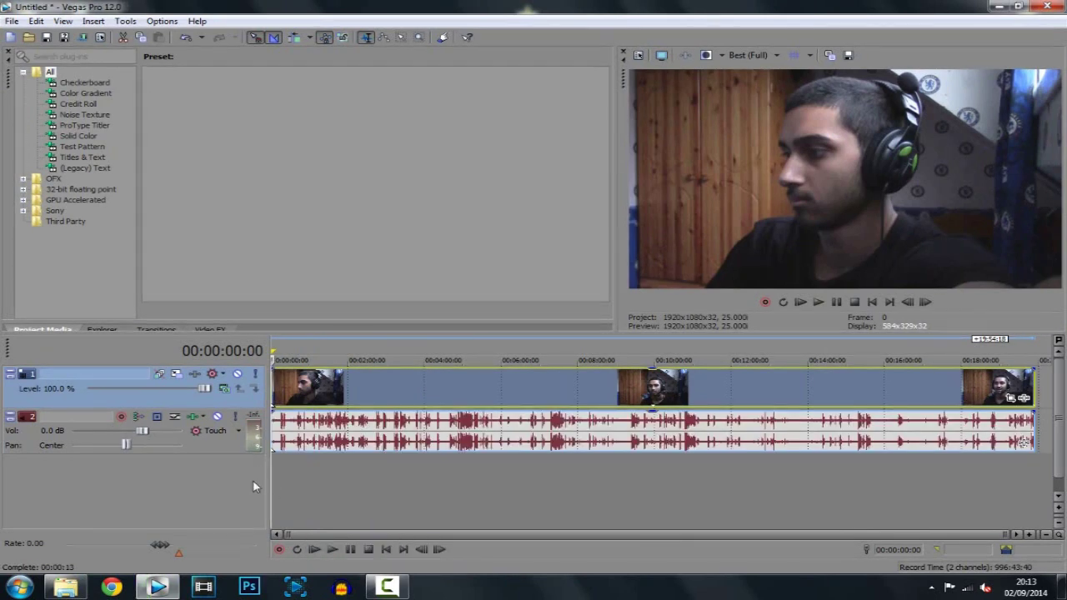
pyautogui.click(176, 374)
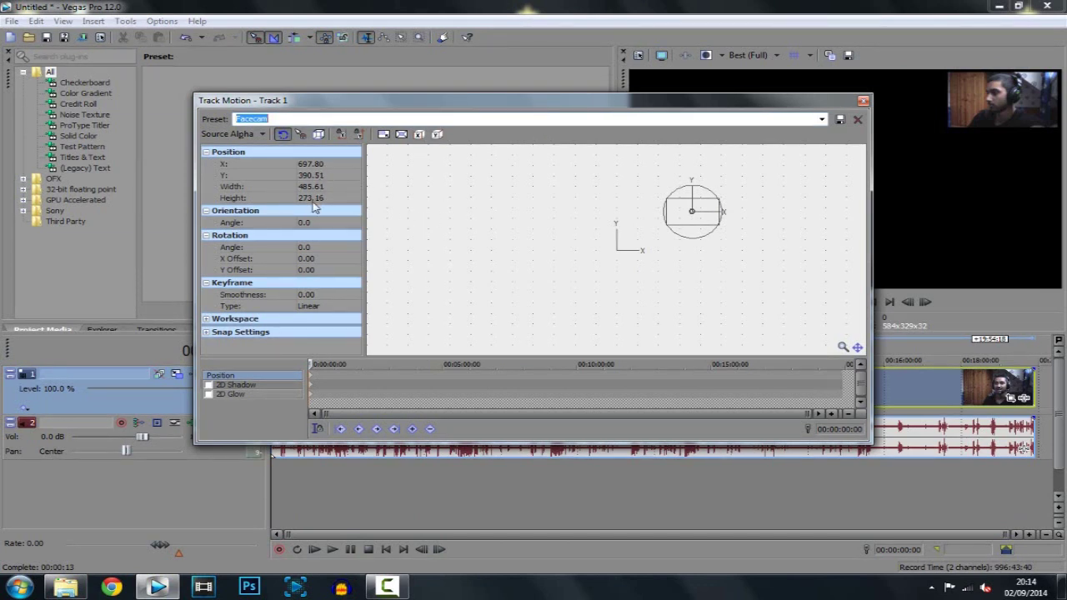
# - Save the webcam track's motion as the Facecam preset and apply it from the Preset list
pyautogui.click(210, 320)
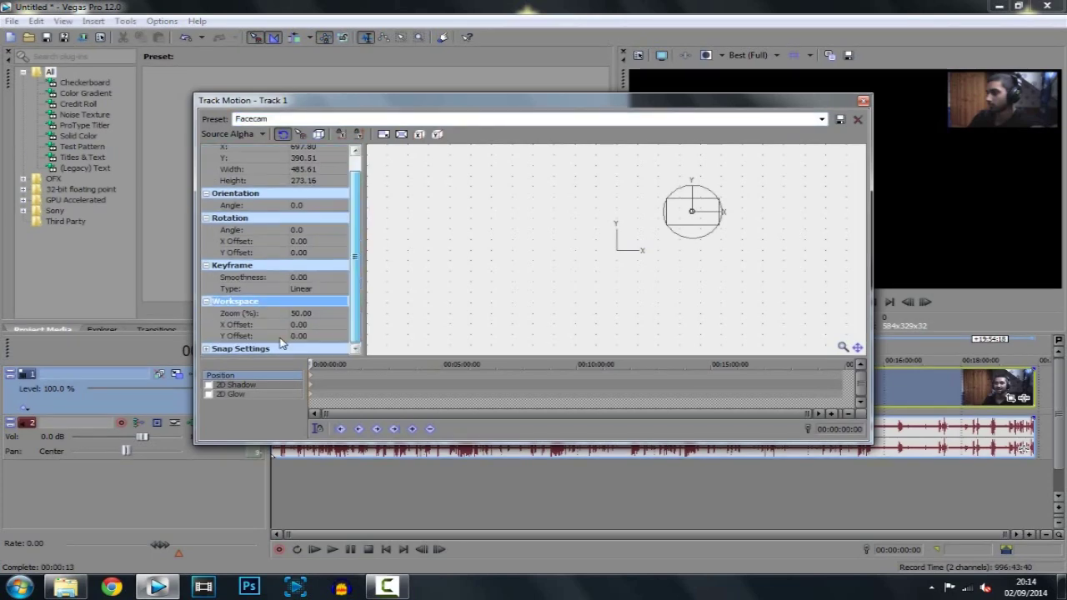
pyautogui.click(206, 302)
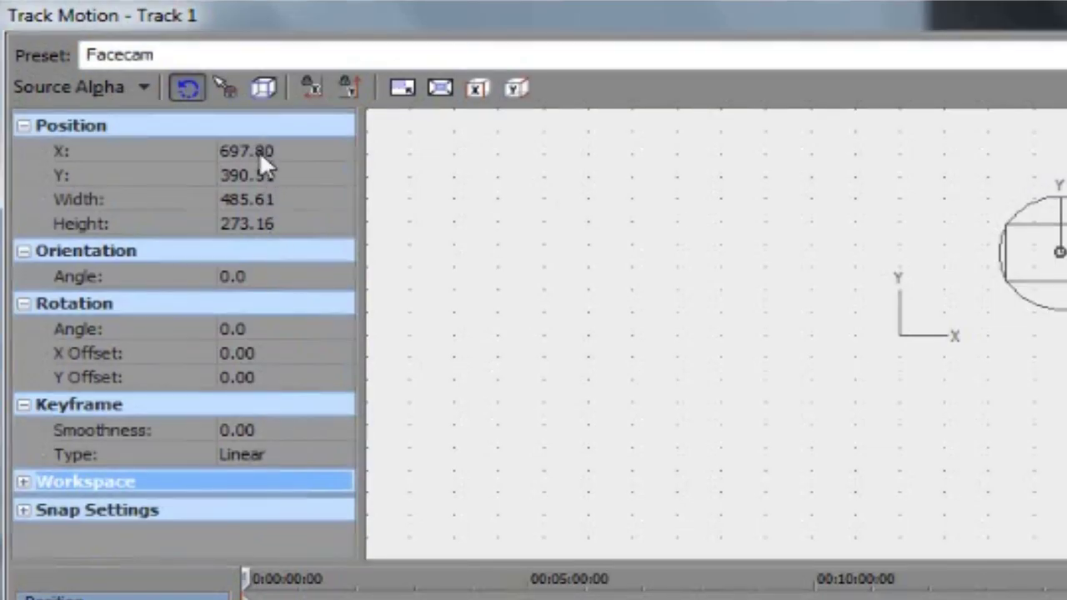
pyautogui.doubleClick(169, 55)
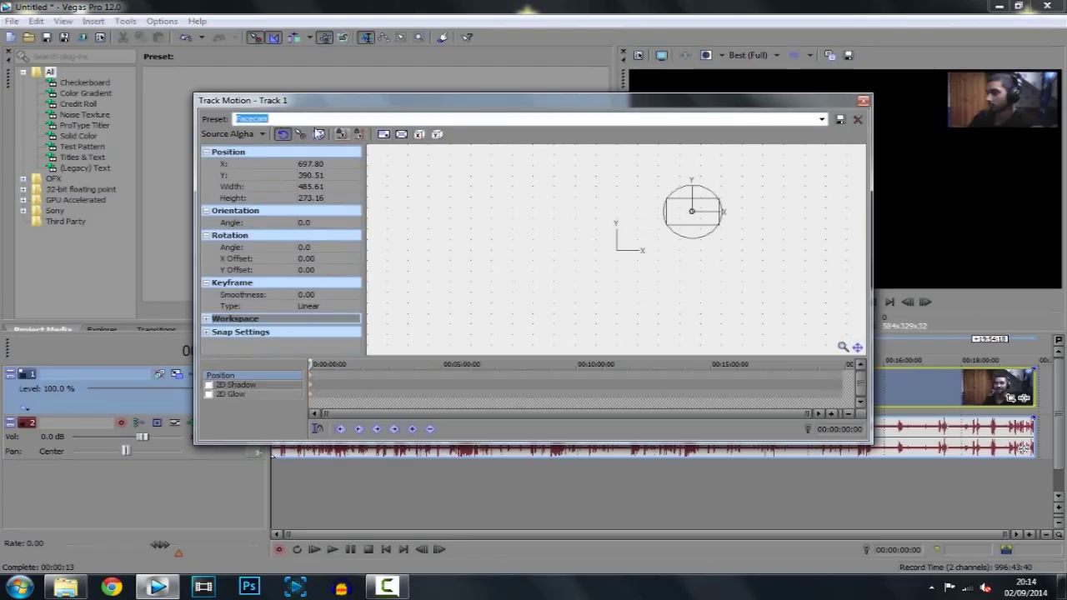
pyautogui.click(841, 121)
pyautogui.click(822, 119)
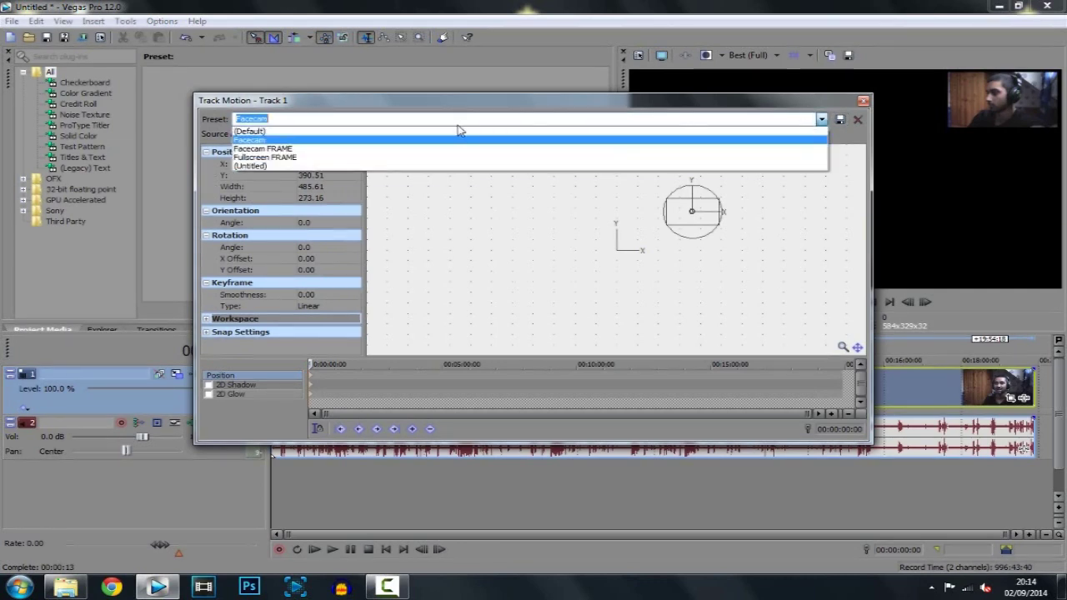
pyautogui.click(256, 140)
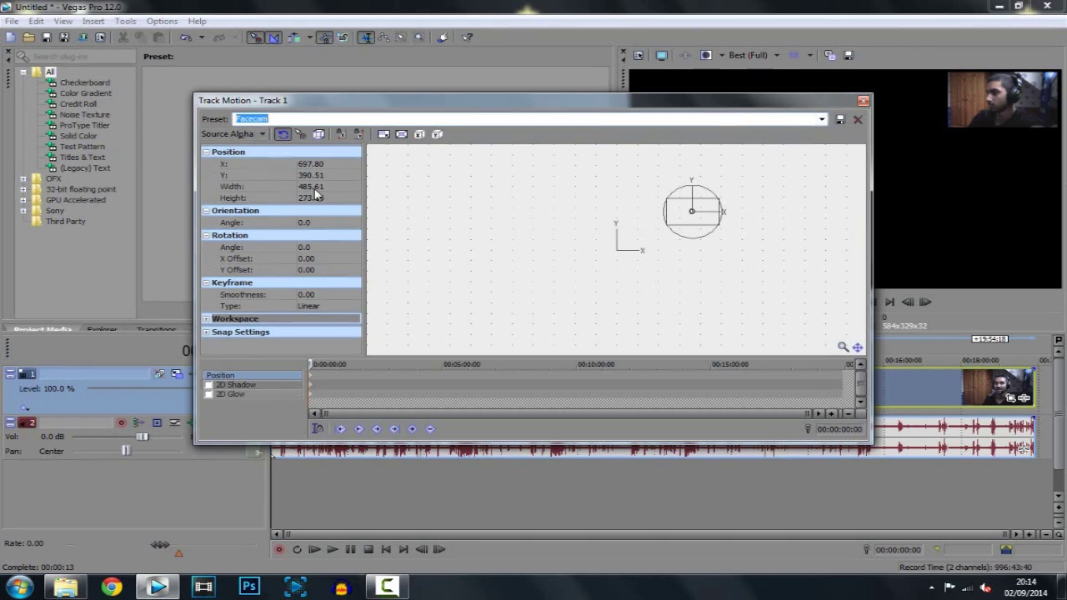
pyautogui.click(864, 101)
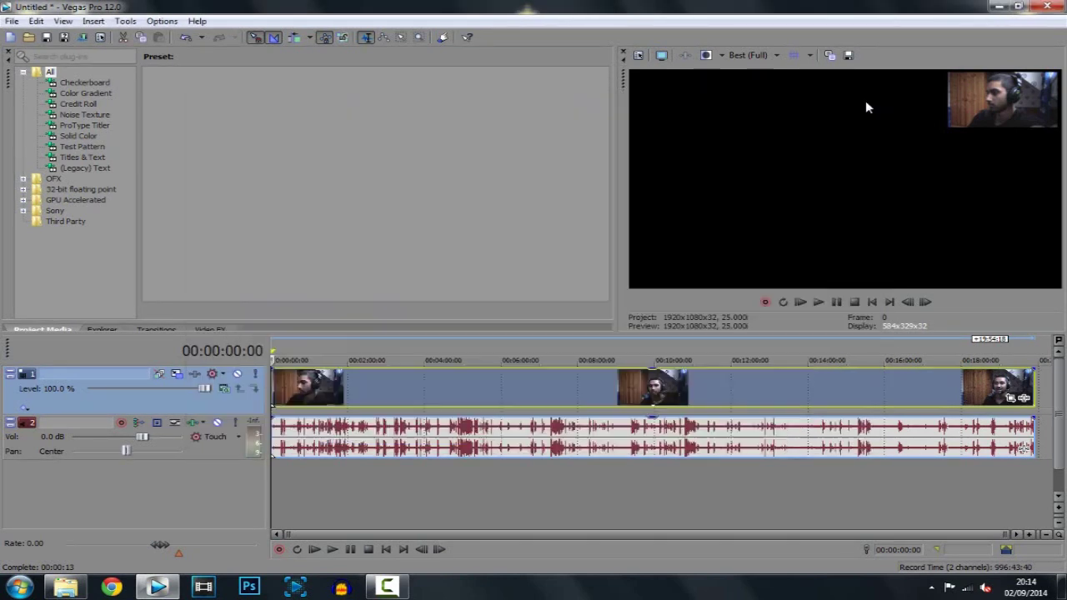
# - Insert a new empty video track on top and preview the facecam frame image
pyautogui.rightClick(216, 406)
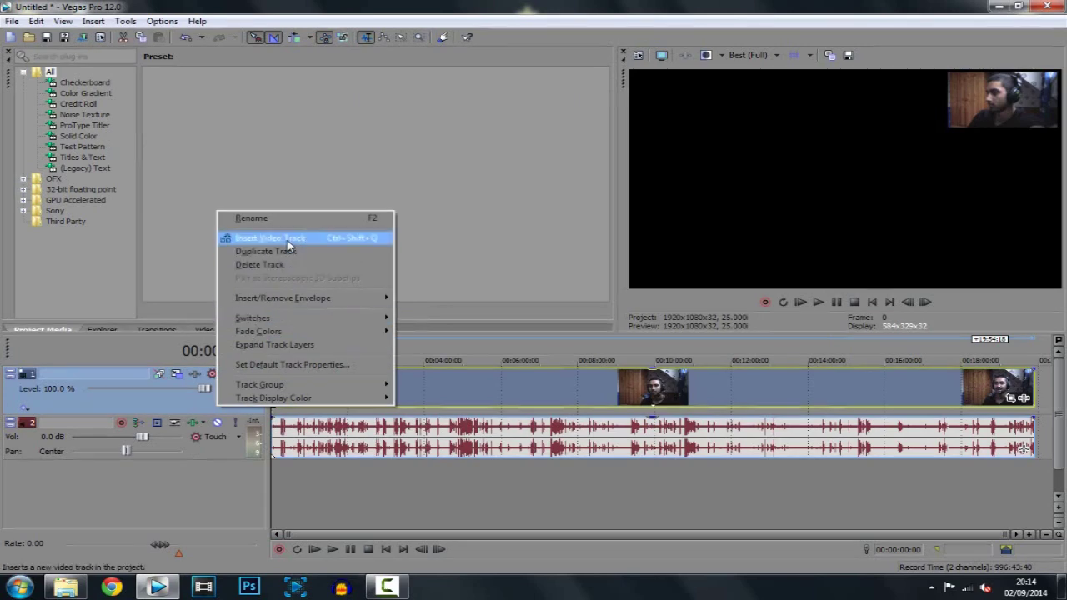
pyautogui.click(288, 242)
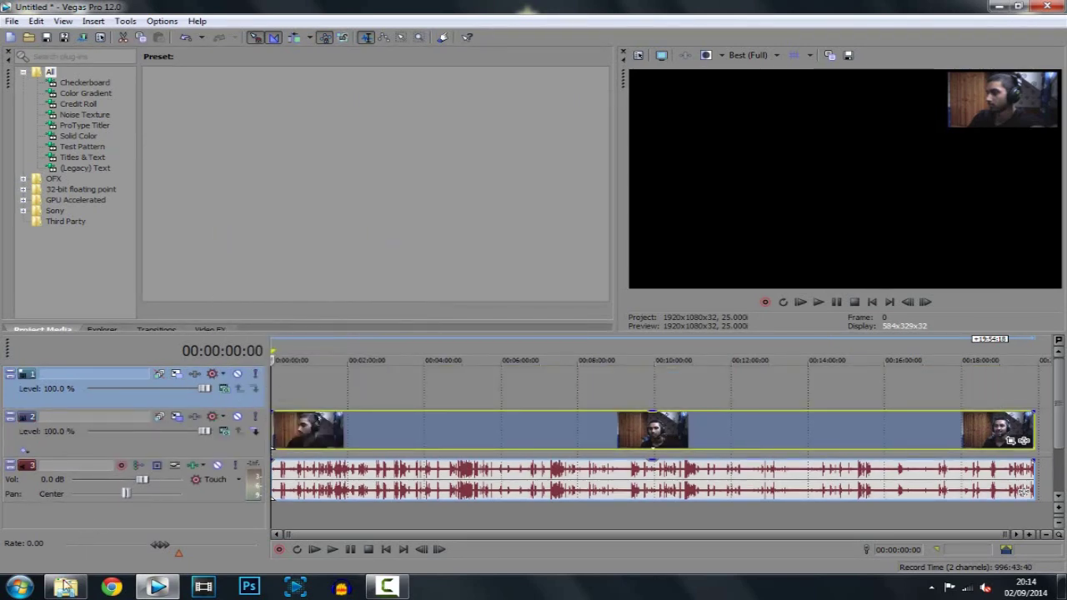
pyautogui.click(1064, 588)
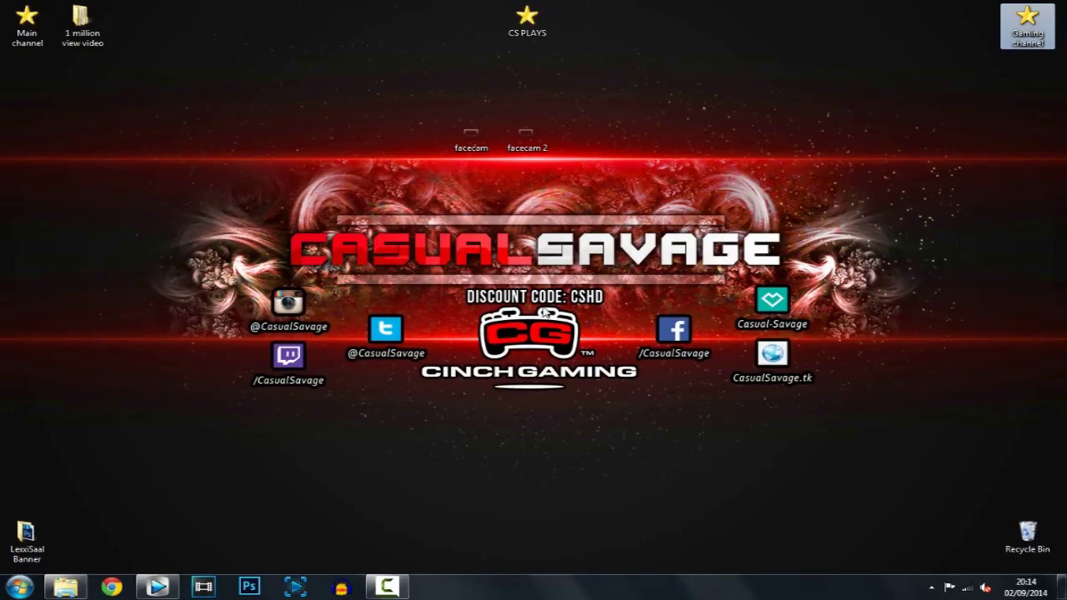
pyautogui.doubleClick(470, 142)
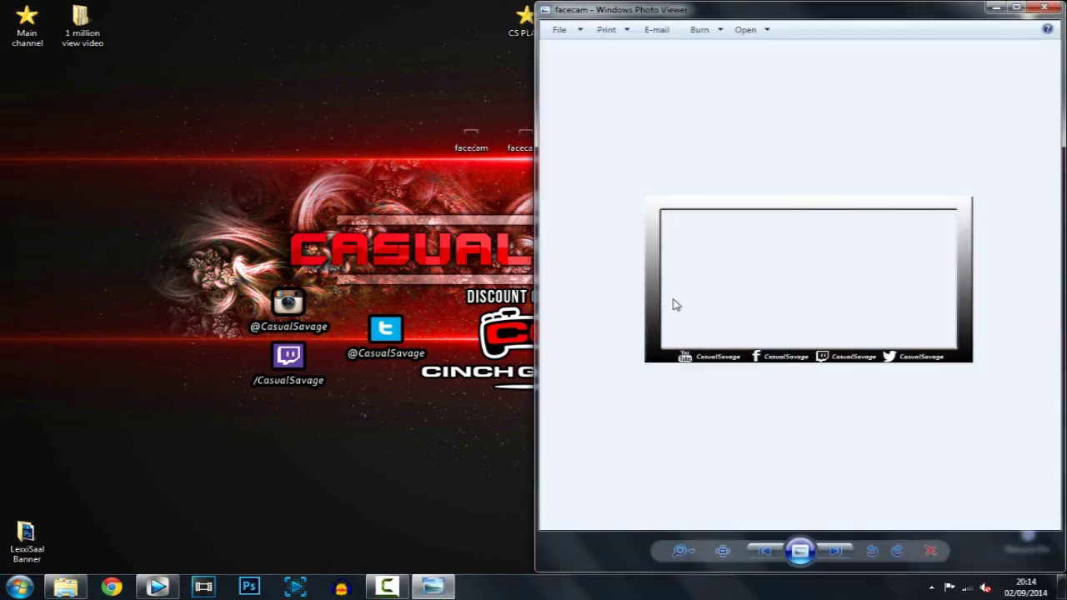
pyautogui.click(1045, 7)
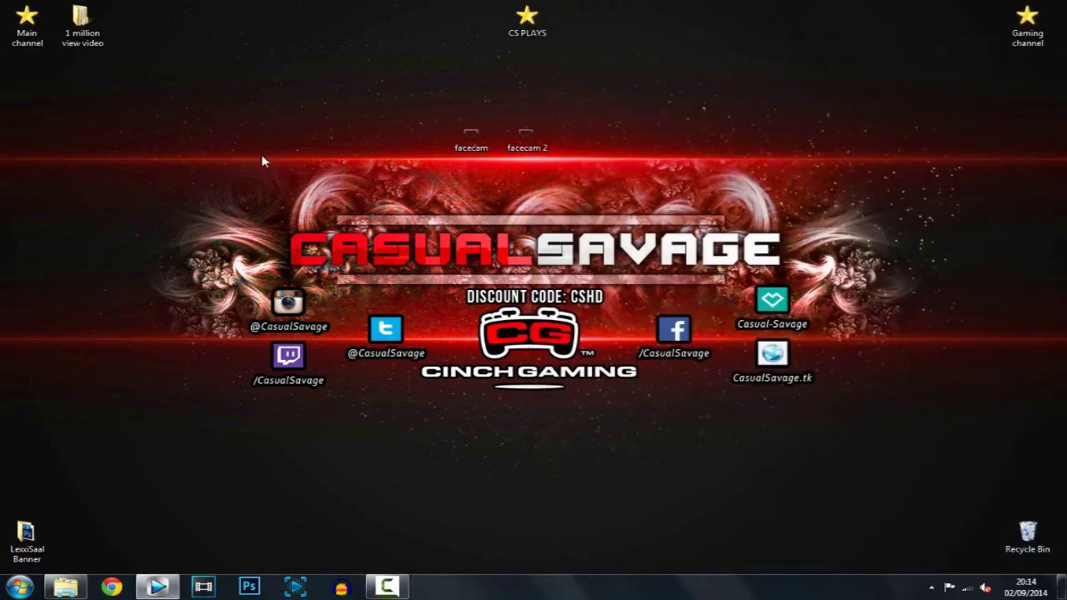
pyautogui.click(158, 588)
# - Loop the facecam frame image on track 1 out to the webcam clip's end
pyautogui.click(299, 384)
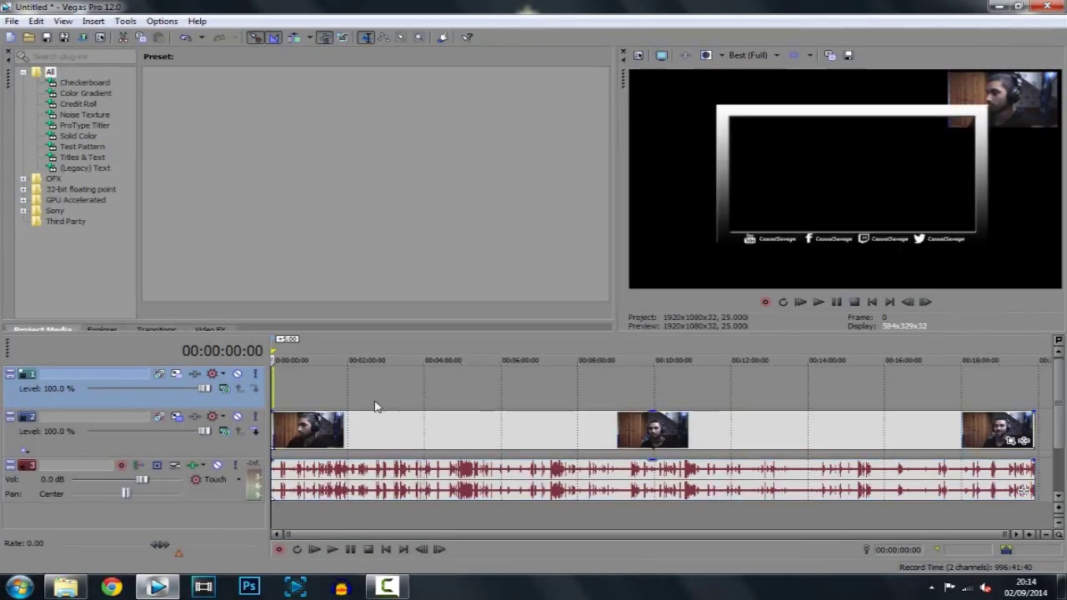
pyautogui.scroll(3, 298, 384)
pyautogui.moveTo(283, 386); pyautogui.dragTo(667, 386)
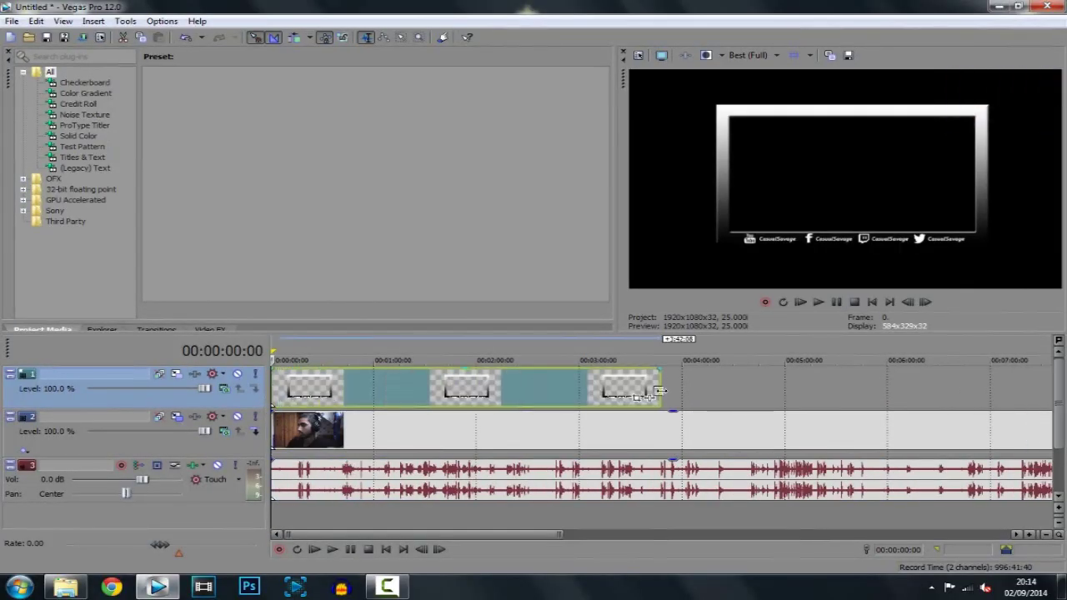
pyautogui.scroll(-3, 457, 386)
pyautogui.moveTo(415, 388); pyautogui.dragTo(948, 380)
pyautogui.scroll(-1, 459, 417)
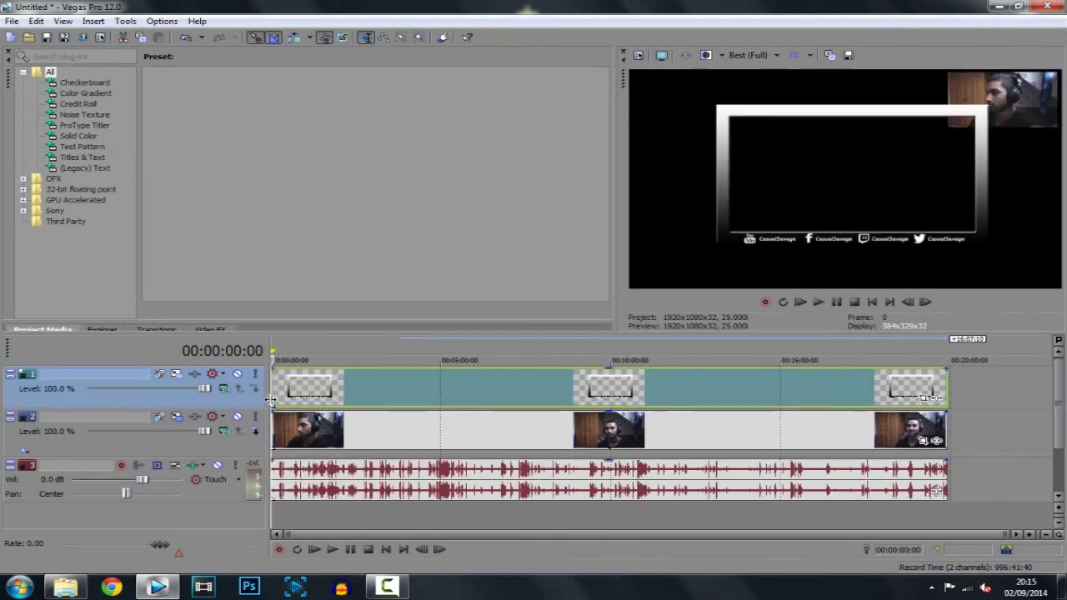
pyautogui.scroll(2, 272, 400)
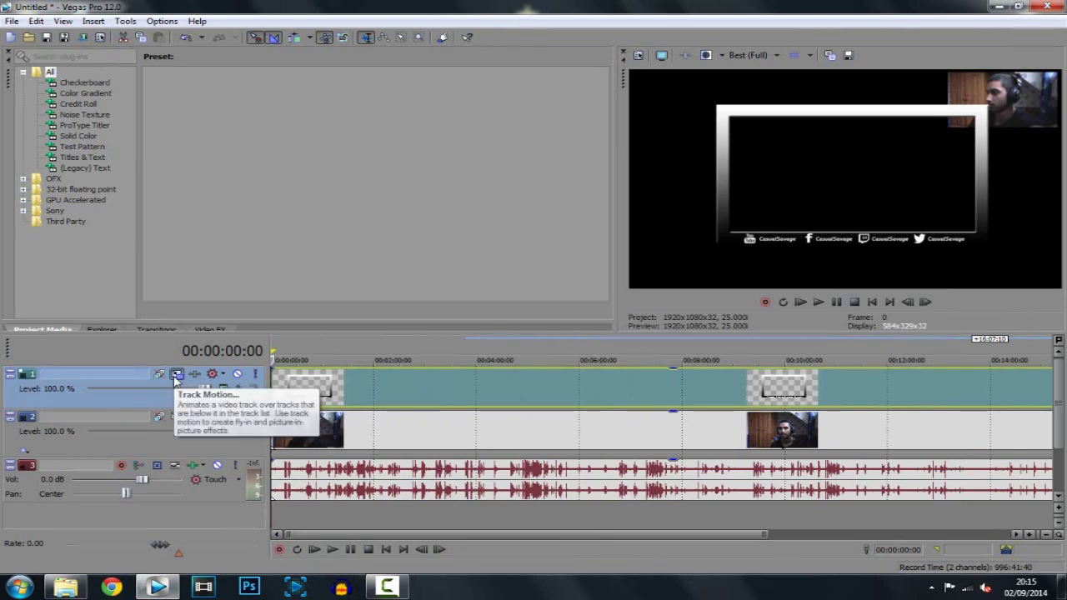
pyautogui.click(176, 375)
# - Shrink the frame overlay with locked aspect ratio and move it toward the top-right webcam
pyautogui.moveTo(696, 108); pyautogui.dragTo(620, 196)
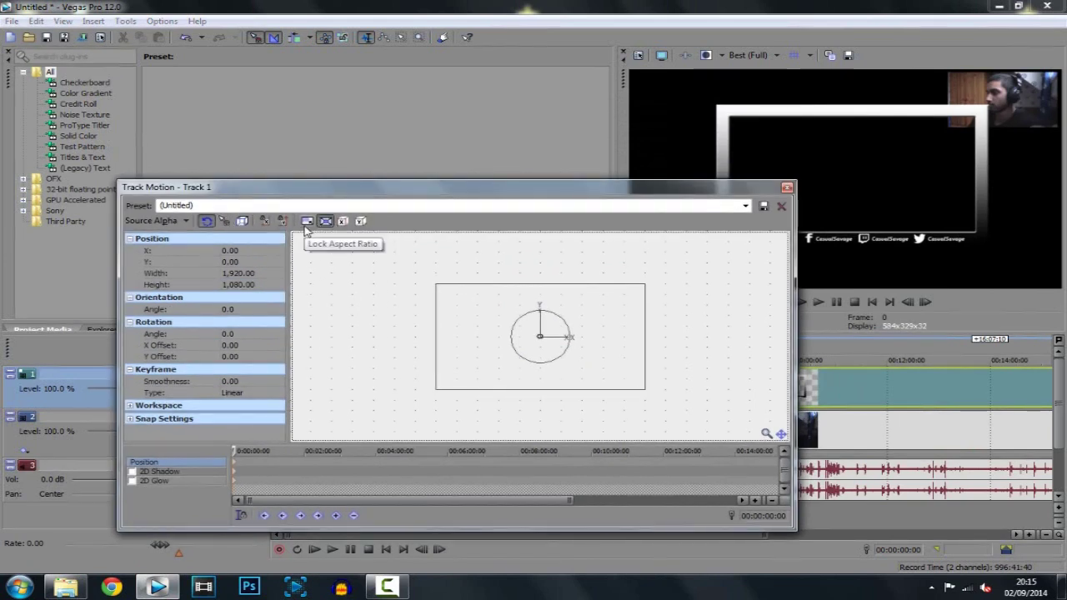
pyautogui.moveTo(435, 389); pyautogui.dragTo(495, 376)
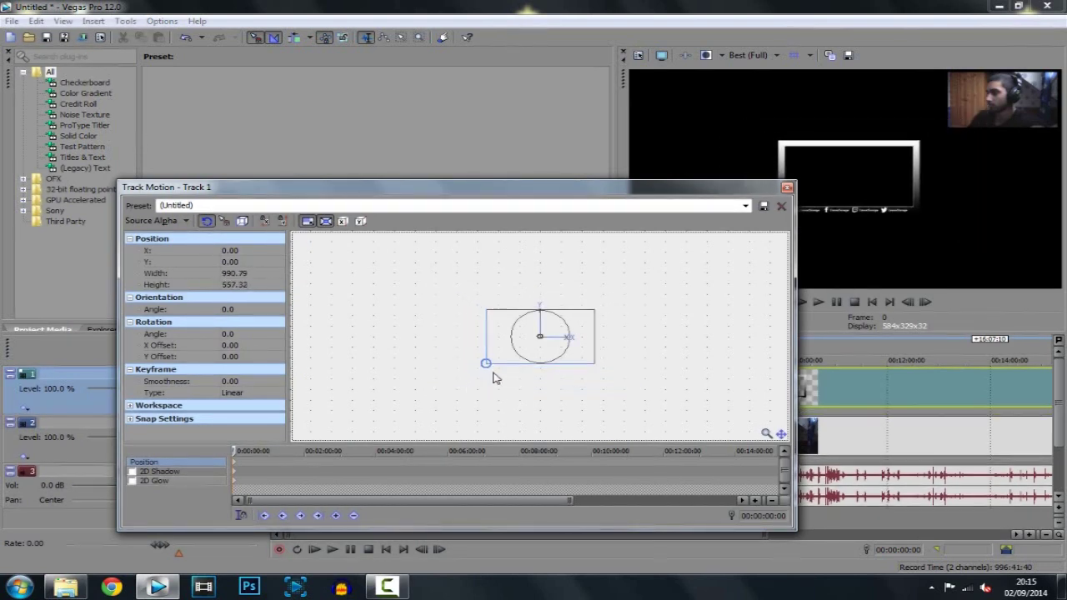
pyautogui.moveTo(593, 365); pyautogui.dragTo(644, 329)
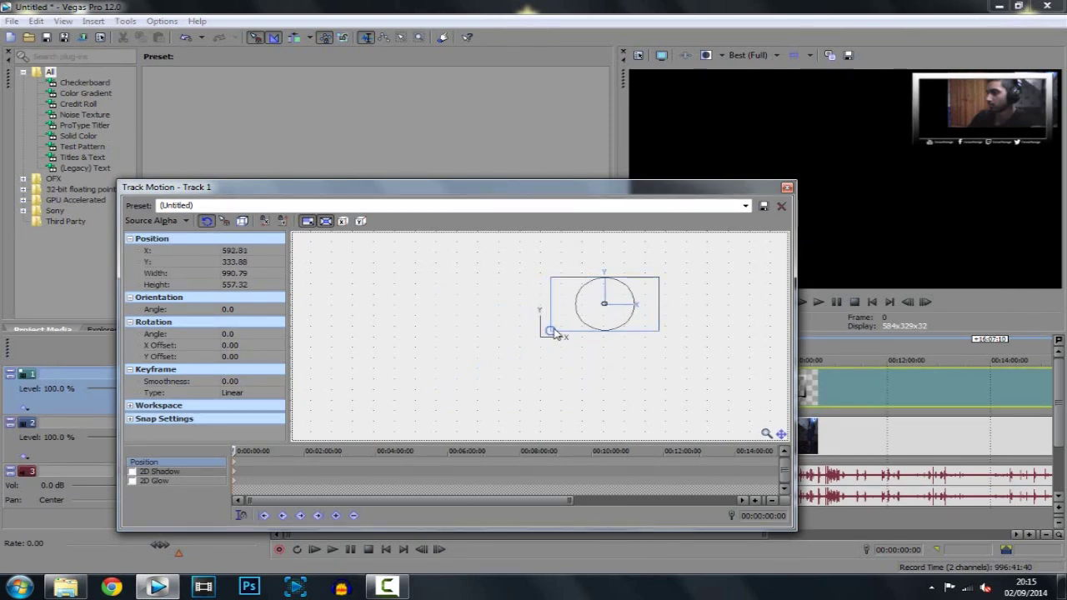
pyautogui.moveTo(554, 331); pyautogui.dragTo(557, 333)
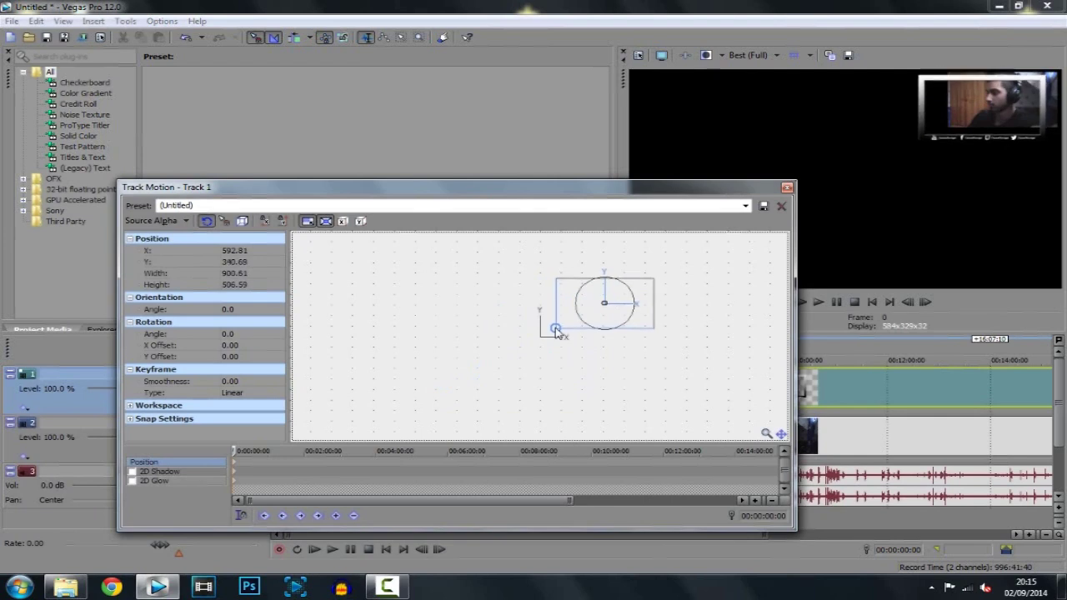
pyautogui.moveTo(556, 331); pyautogui.dragTo(557, 333)
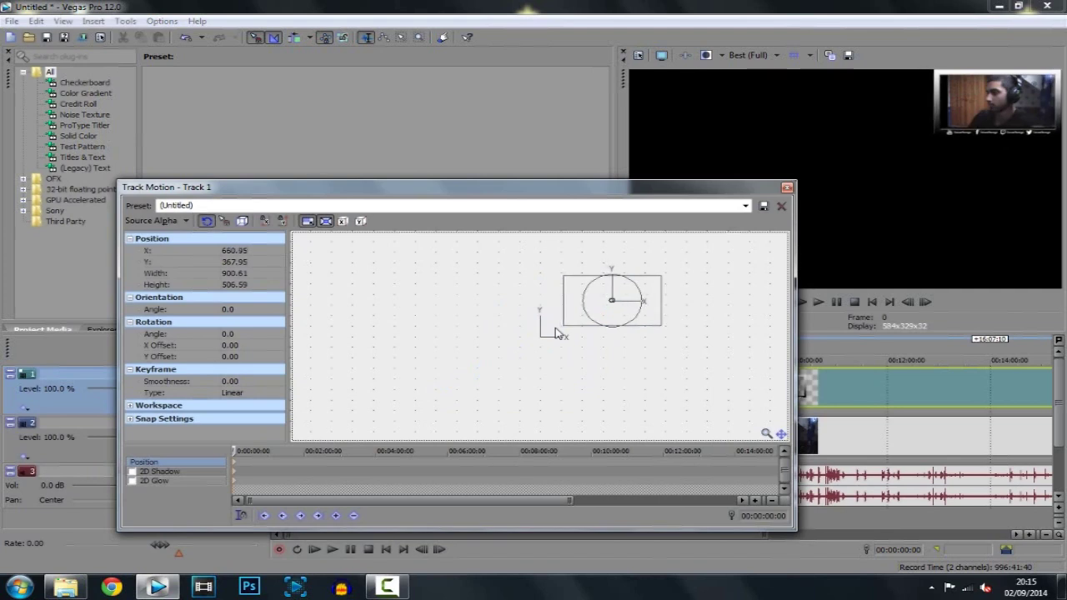
# - Fine-tune the frame's size and position so it fits around the webcam picture
pyautogui.moveTo(557, 332); pyautogui.dragTo(558, 333)
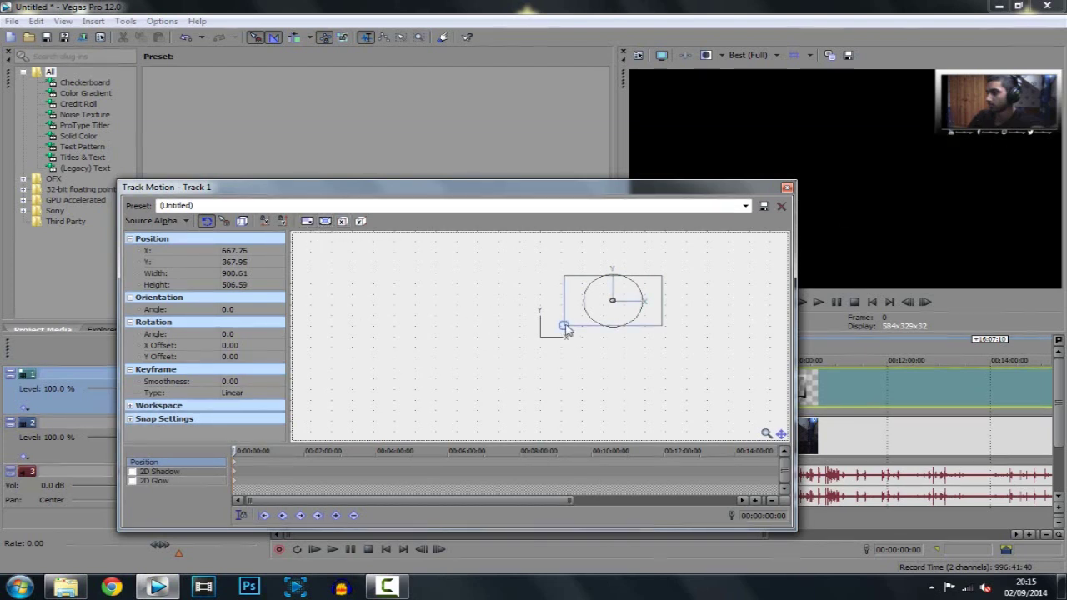
pyautogui.moveTo(565, 330); pyautogui.dragTo(564, 331)
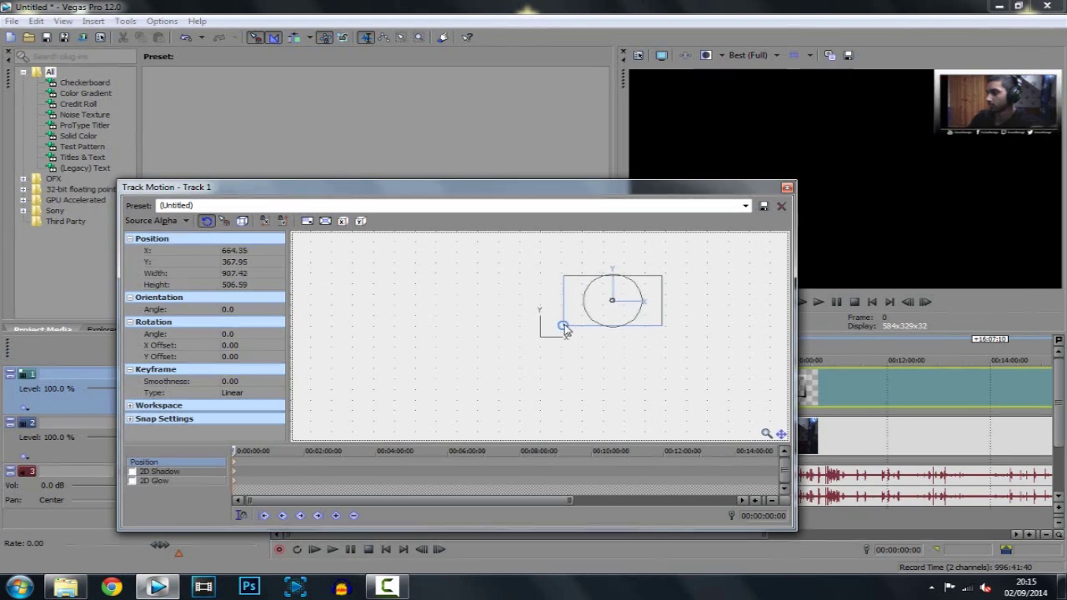
pyautogui.moveTo(564, 331); pyautogui.dragTo(569, 330)
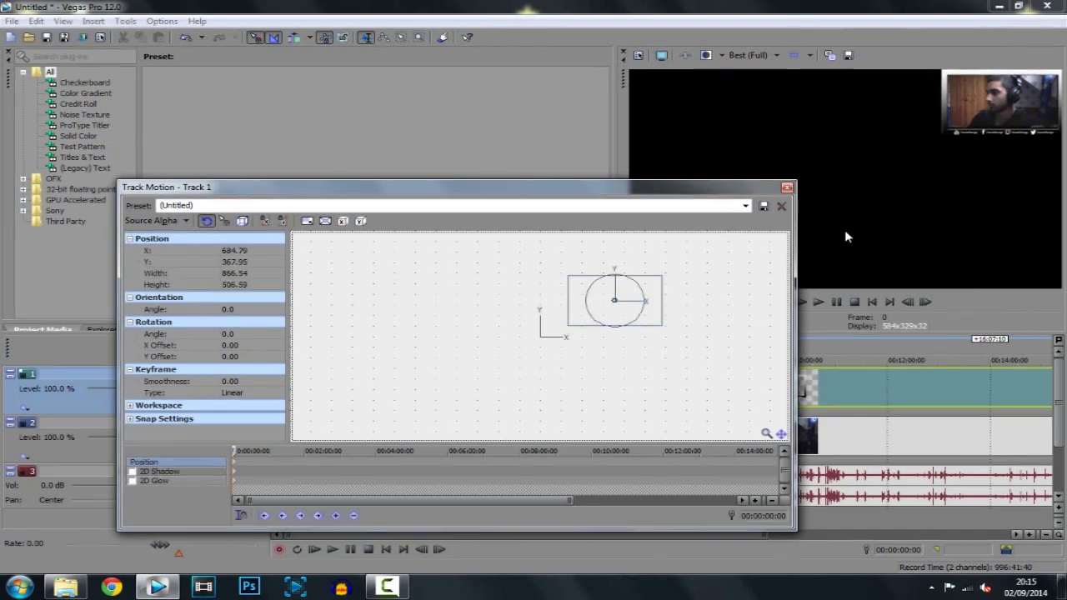
pyautogui.press('Left')
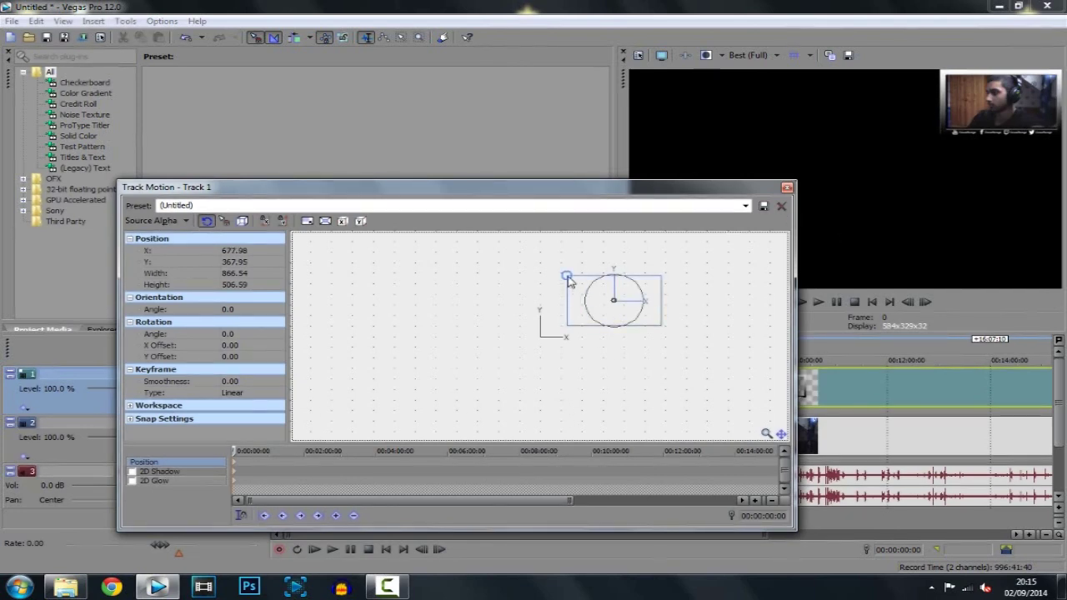
# - Narrow the frame from its bottom-left corner and check the Facecam FRAME motion preset
pyautogui.scroll(3, 579, 384)
pyautogui.scroll(3, 548, 364)
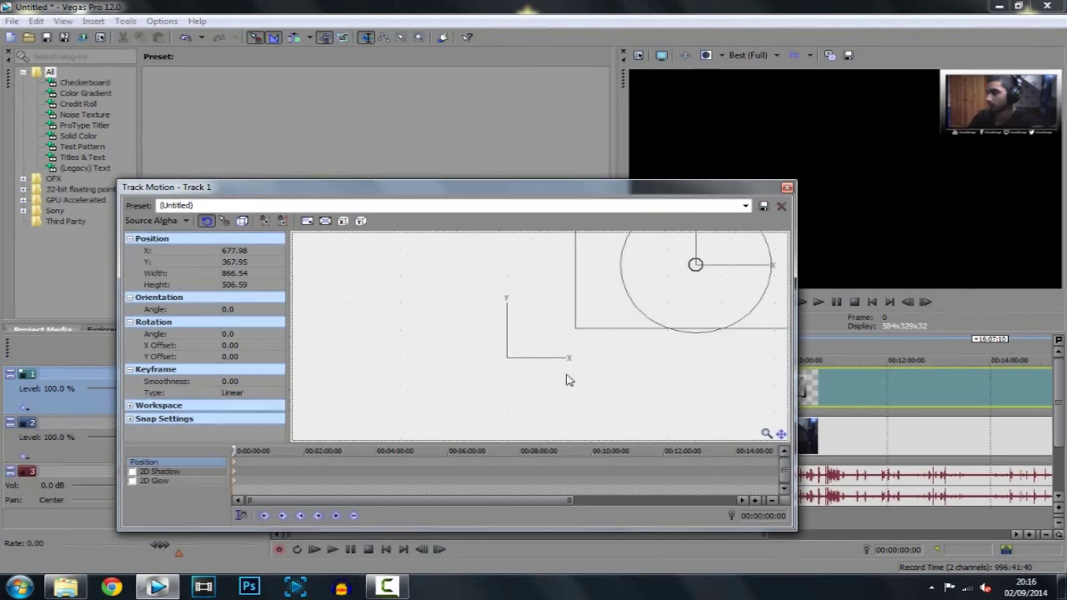
pyautogui.moveTo(748, 364); pyautogui.dragTo(637, 430)
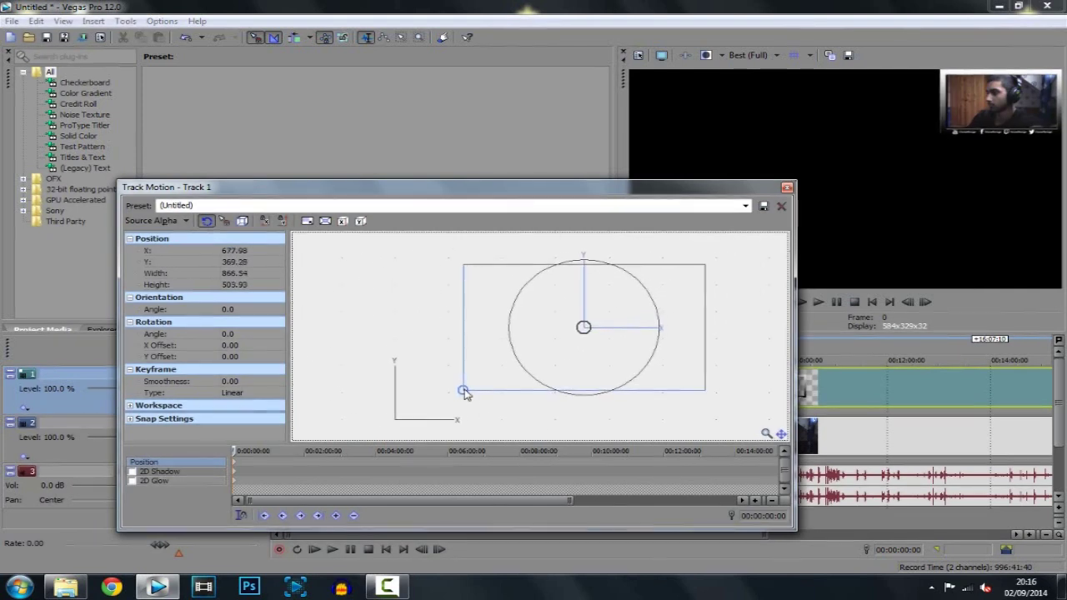
pyautogui.moveTo(464, 393); pyautogui.dragTo(469, 394)
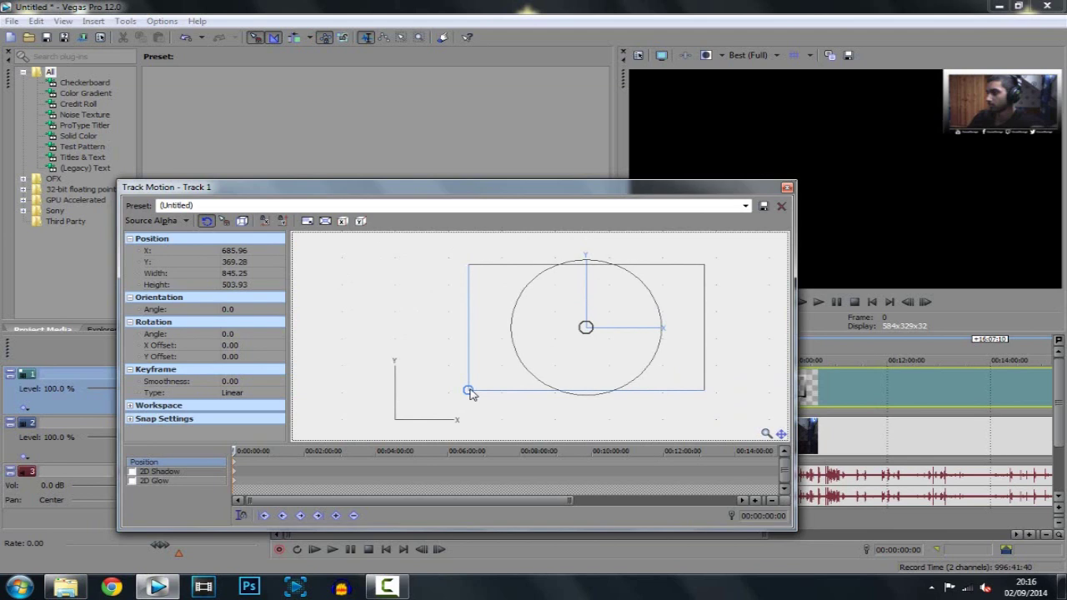
pyautogui.scroll(-3, 633, 283)
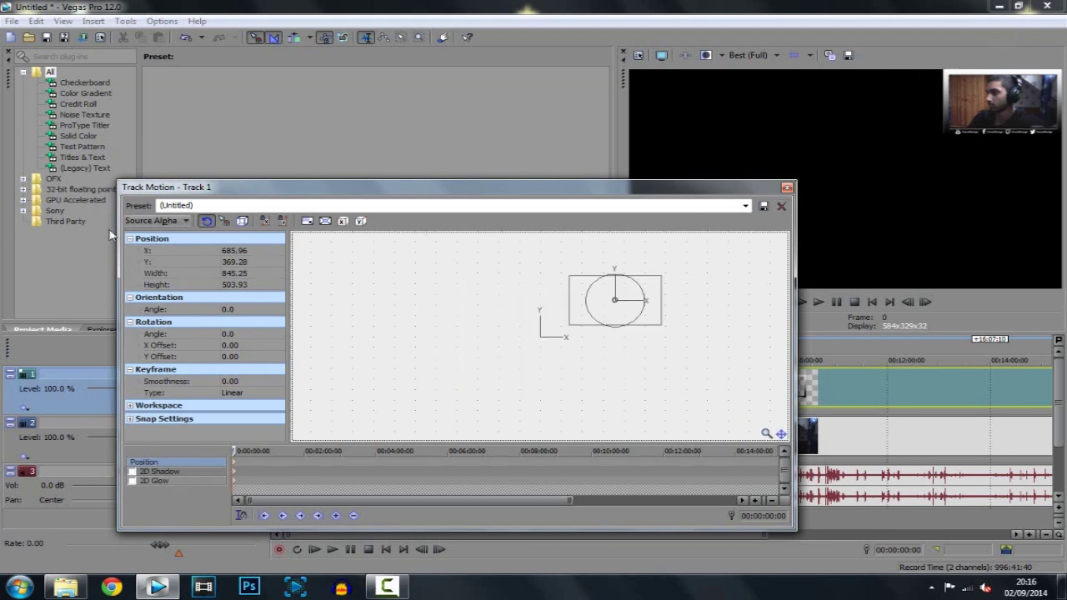
pyautogui.click(210, 207)
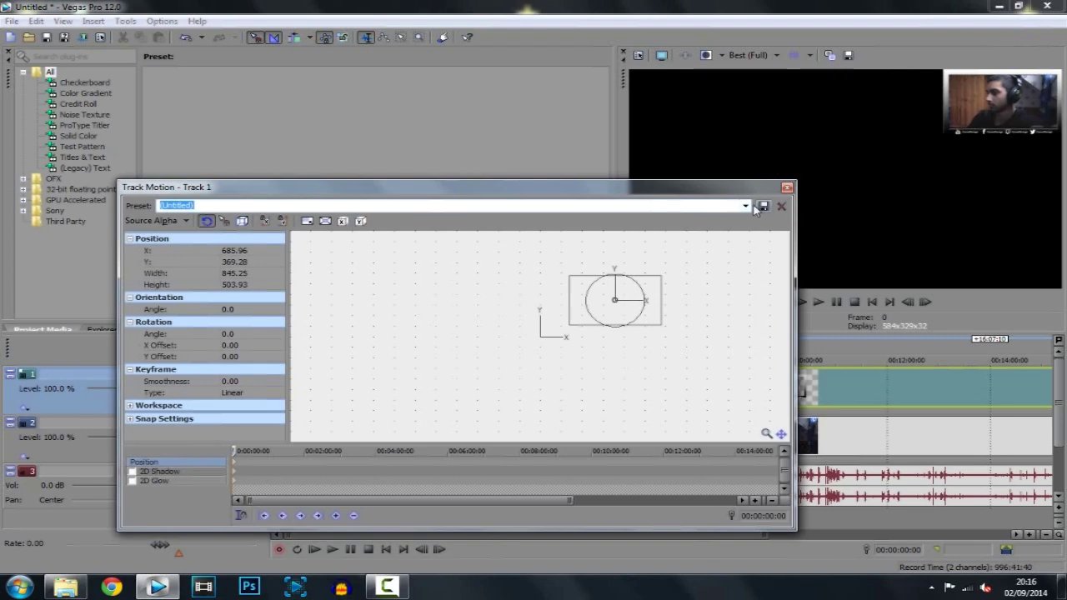
pyautogui.click(746, 206)
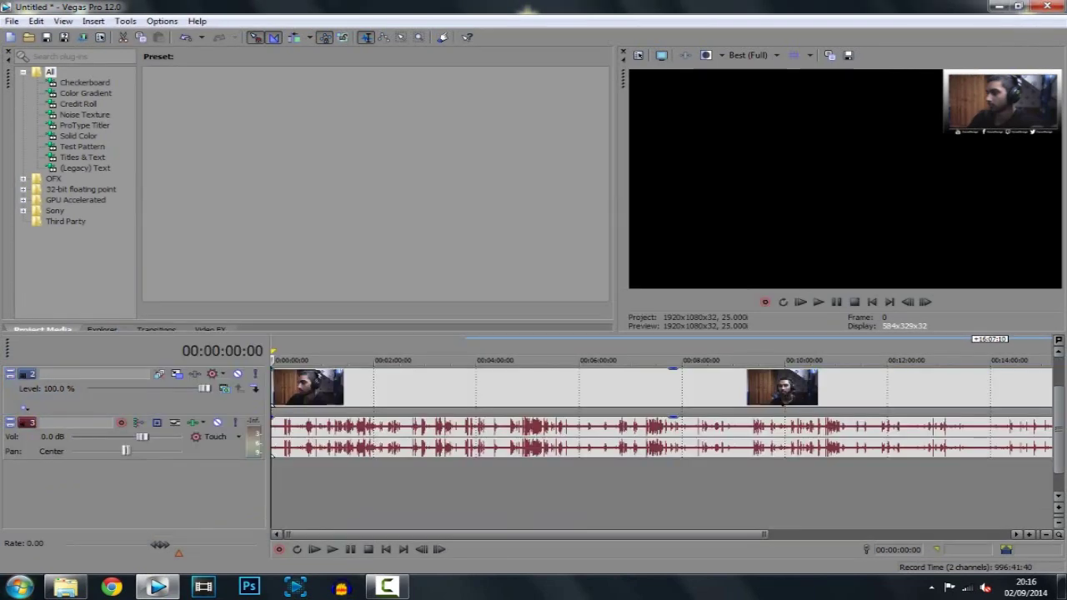
# - Drag the FIFA gameplay video from the 3rd game folder onto the Vegas timeline
pyautogui.click(66, 587)
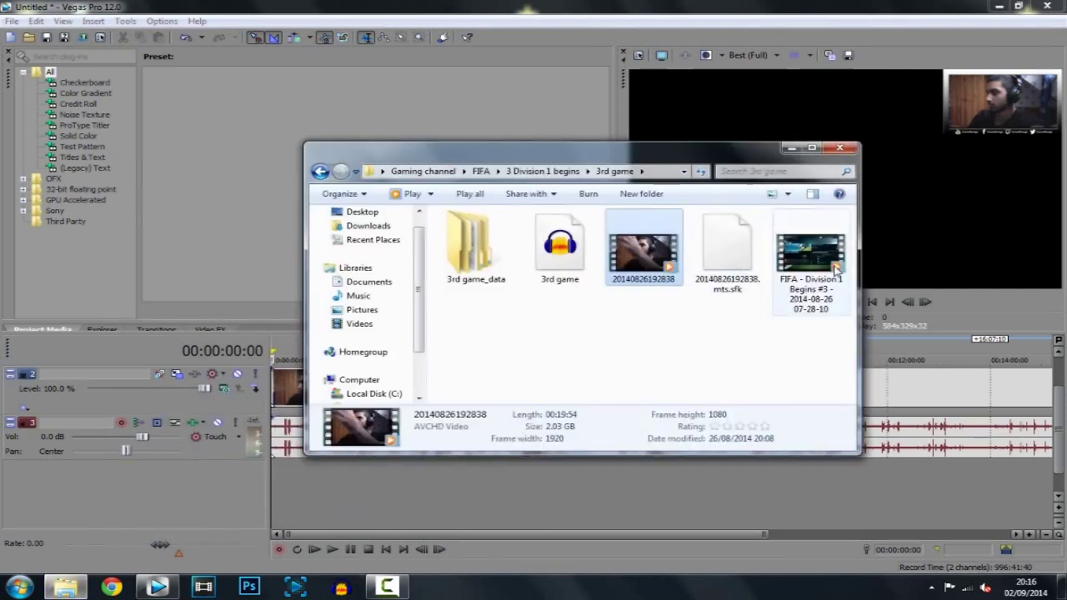
pyautogui.moveTo(831, 274); pyautogui.dragTo(273, 484)
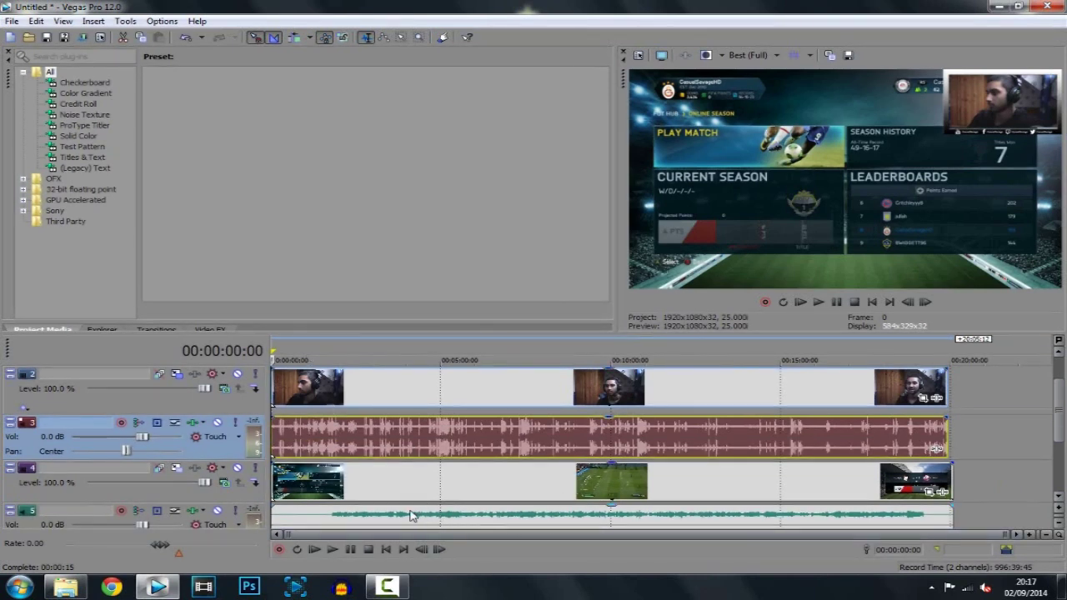
pyautogui.keyDown('ctrl'); pyautogui.click(409, 479); pyautogui.keyUp('ctrl')
# - Select the facecam, frame and gameplay events and group them together
pyautogui.keyDown('ctrl'); pyautogui.click(420, 390); pyautogui.keyUp('ctrl')
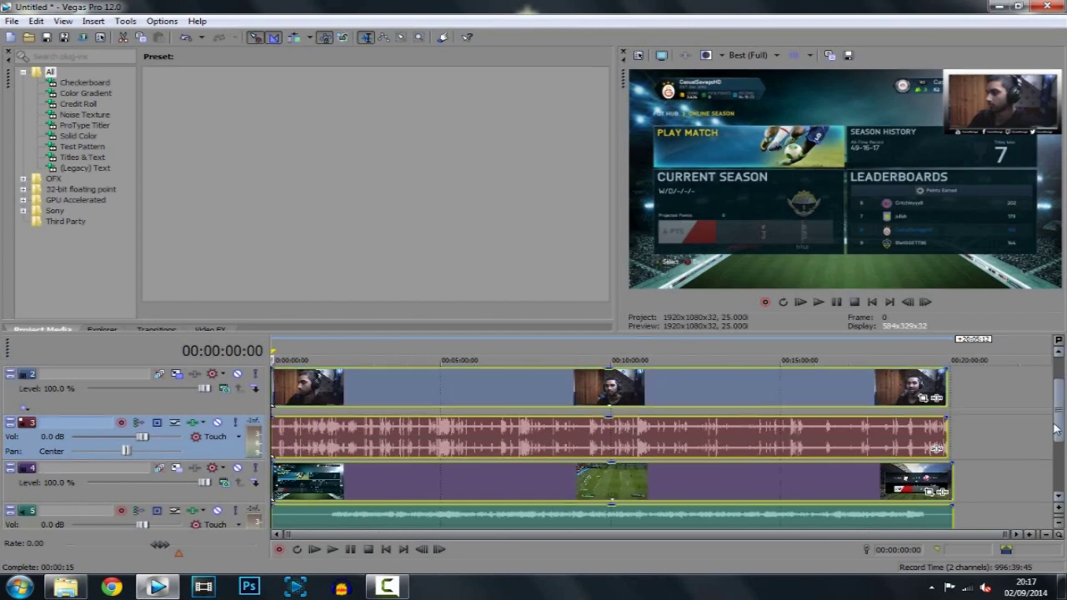
pyautogui.moveTo(1057, 422); pyautogui.dragTo(1058, 400)
pyautogui.keyDown('ctrl'); pyautogui.click(378, 404); pyautogui.keyUp('ctrl')
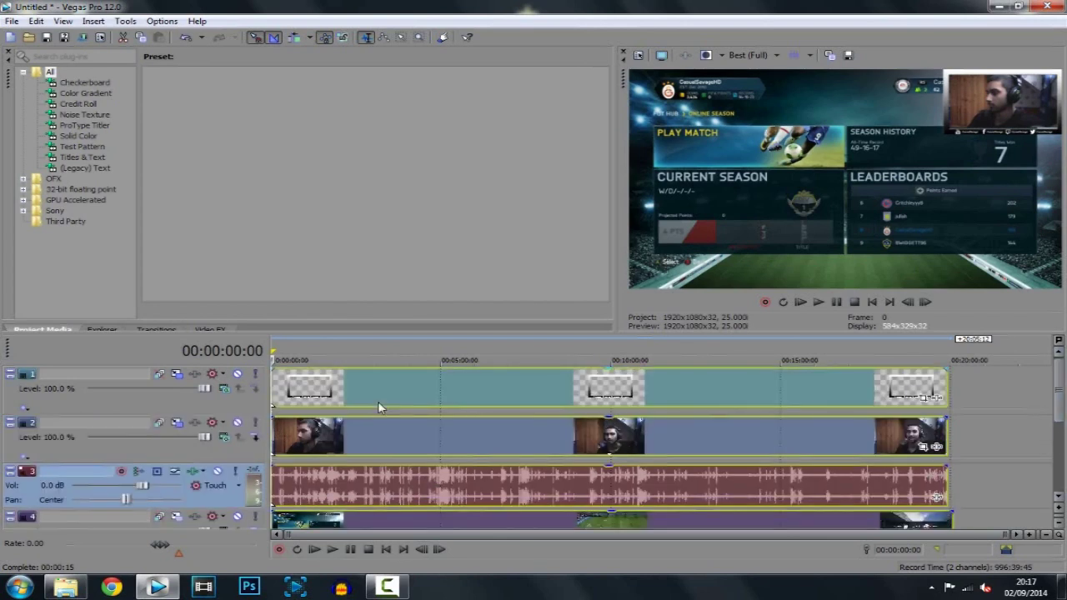
pyautogui.rightClick(345, 443)
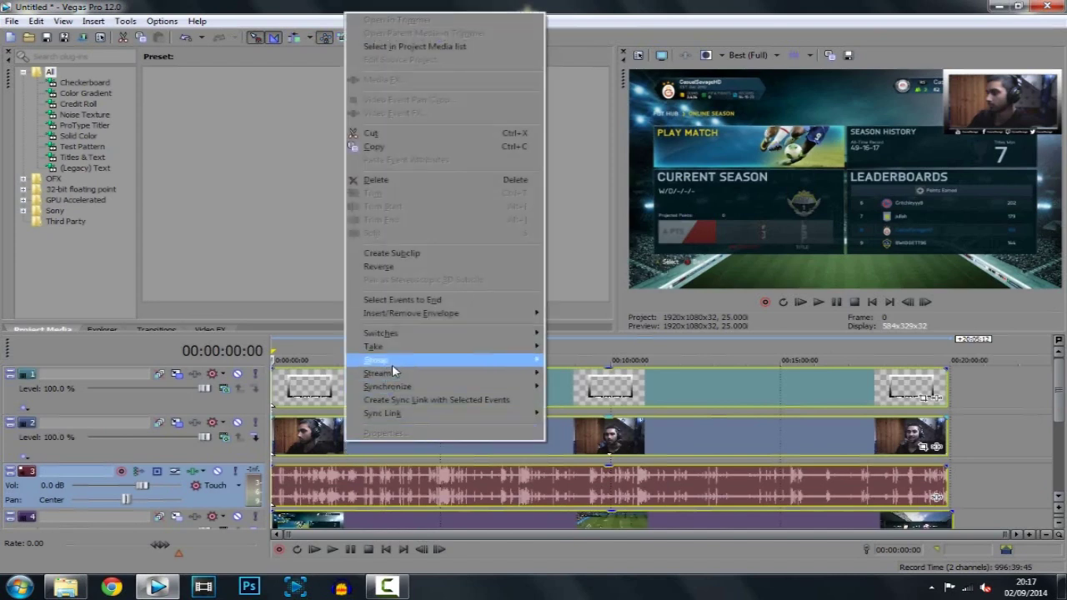
pyautogui.moveTo(376, 361)
pyautogui.click(601, 361)
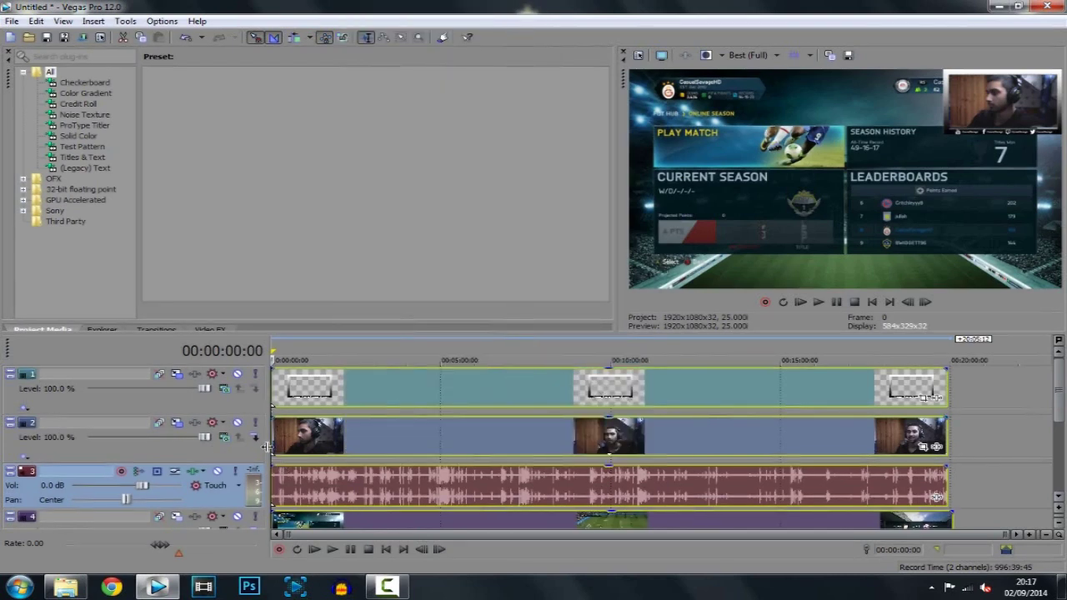
# - Move the grouped events, delete the unwanted stretch, and zoom in on the project start
pyautogui.moveTo(270, 455)
pyautogui.mouseDown()
pyautogui.moveTo(8, 442)
pyautogui.moveTo(268, 429)
pyautogui.mouseUp()
pyautogui.click(291, 414)
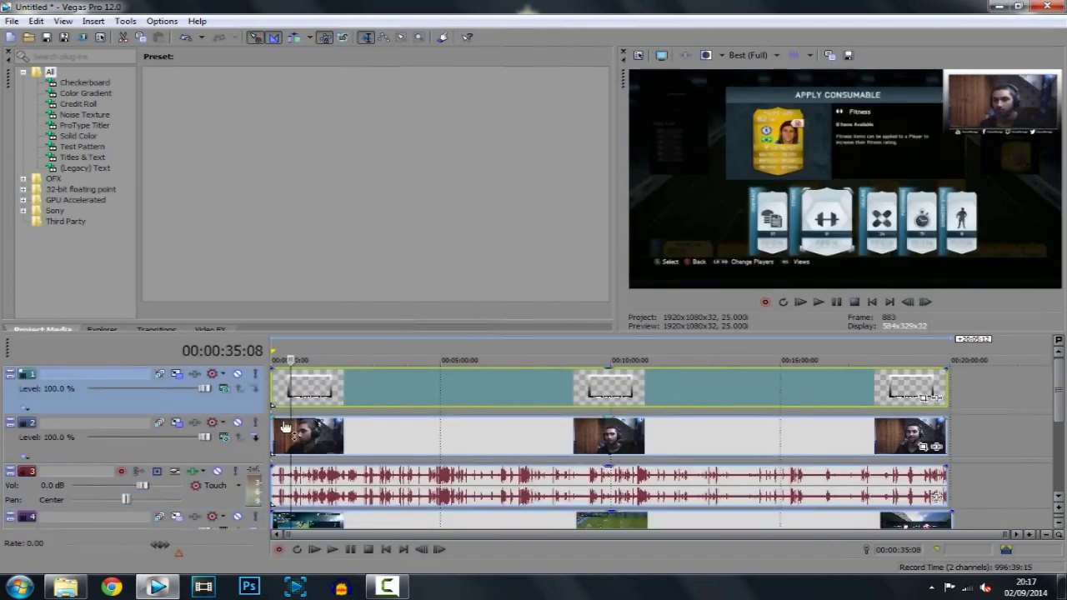
pyautogui.moveTo(291, 413); pyautogui.dragTo(527, 398)
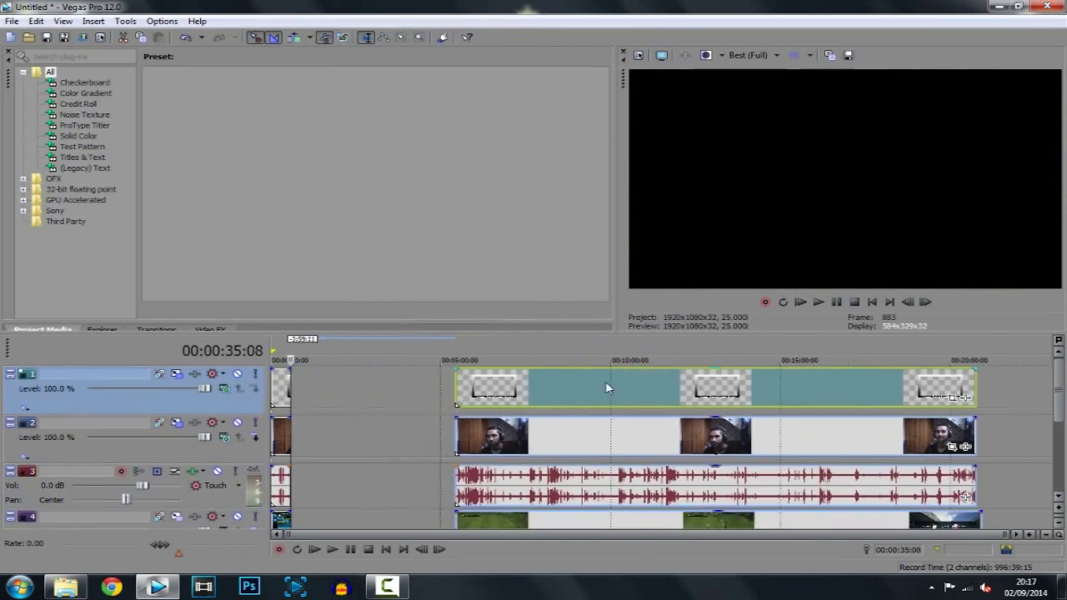
pyautogui.moveTo(455, 399); pyautogui.dragTo(457, 379)
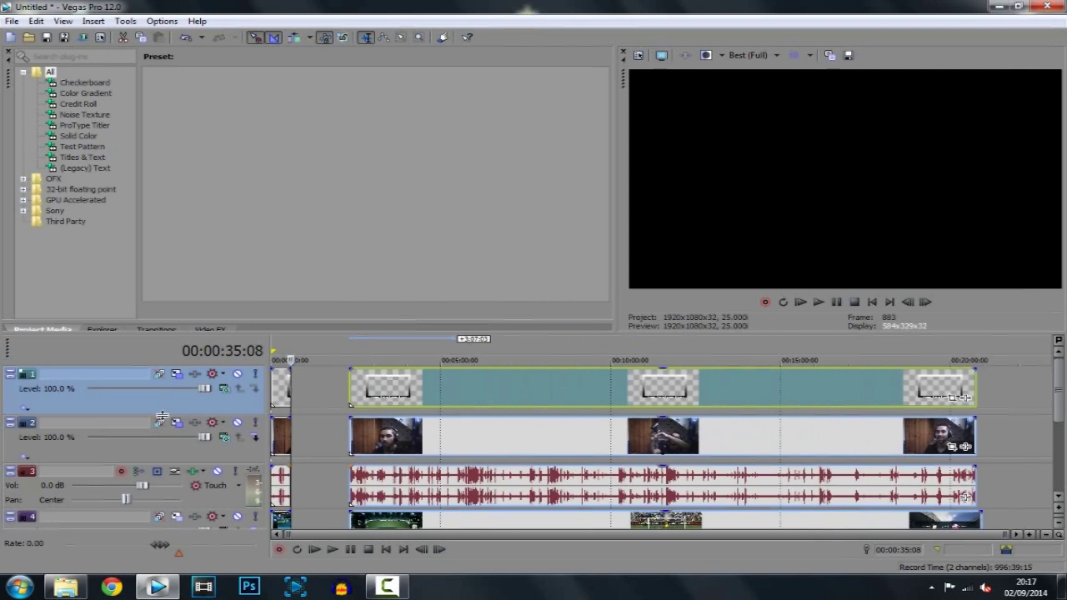
pyautogui.press('Delete')
pyautogui.click(275, 439)
pyautogui.scroll(10, 275, 439)
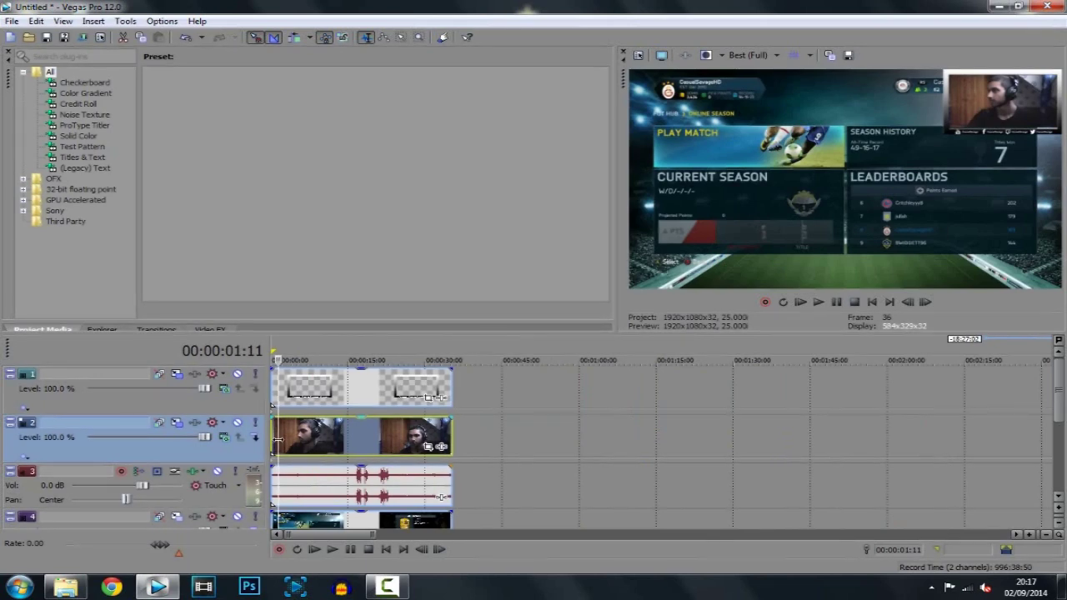
pyautogui.click(176, 373)
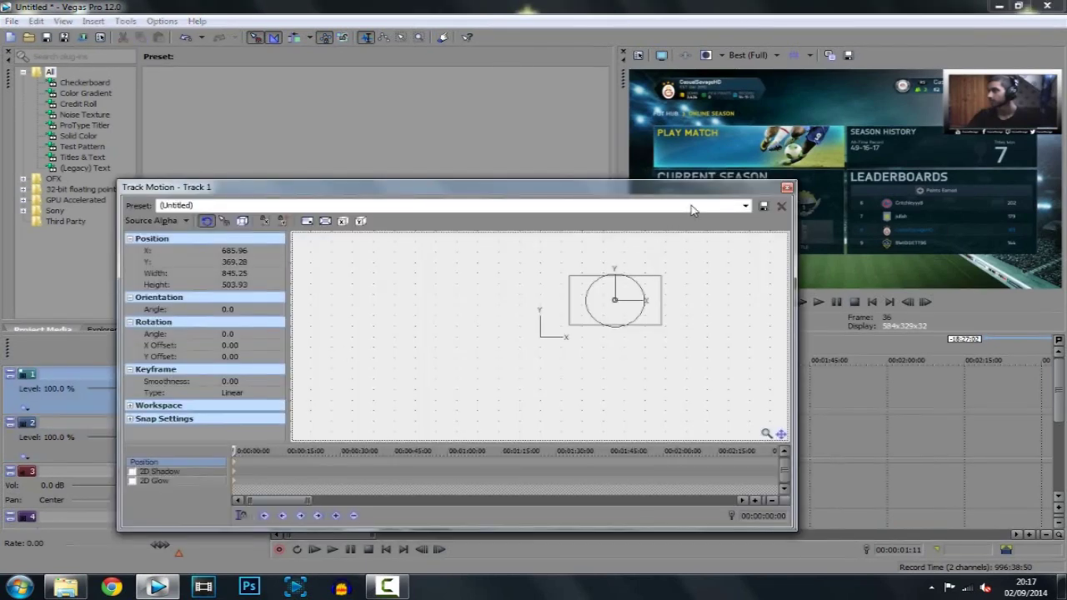
pyautogui.click(745, 206)
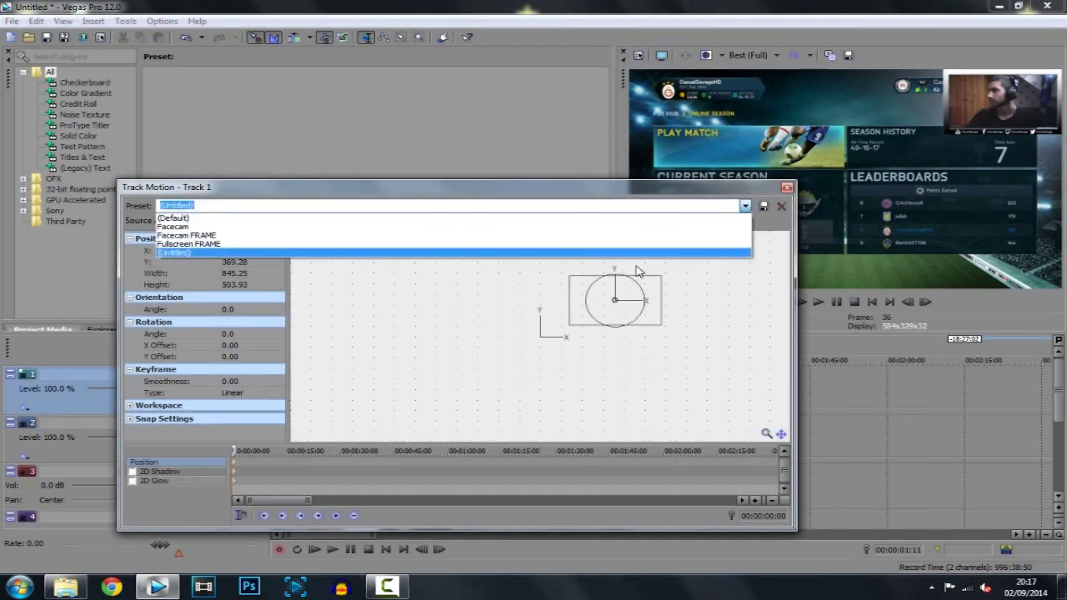
pyautogui.click(641, 256)
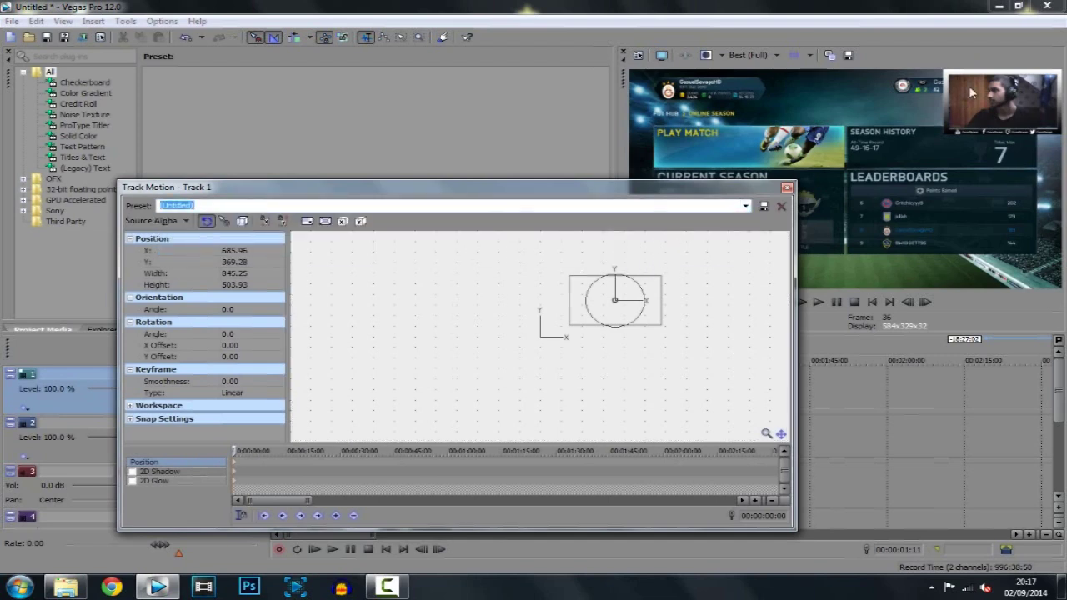
pyautogui.click(787, 188)
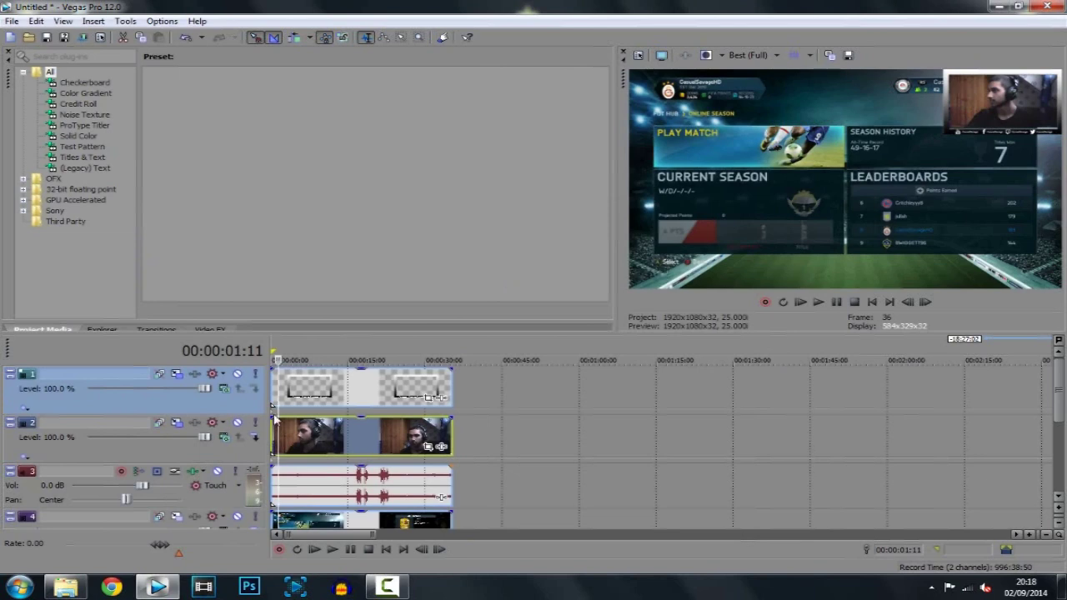
pyautogui.click(285, 443)
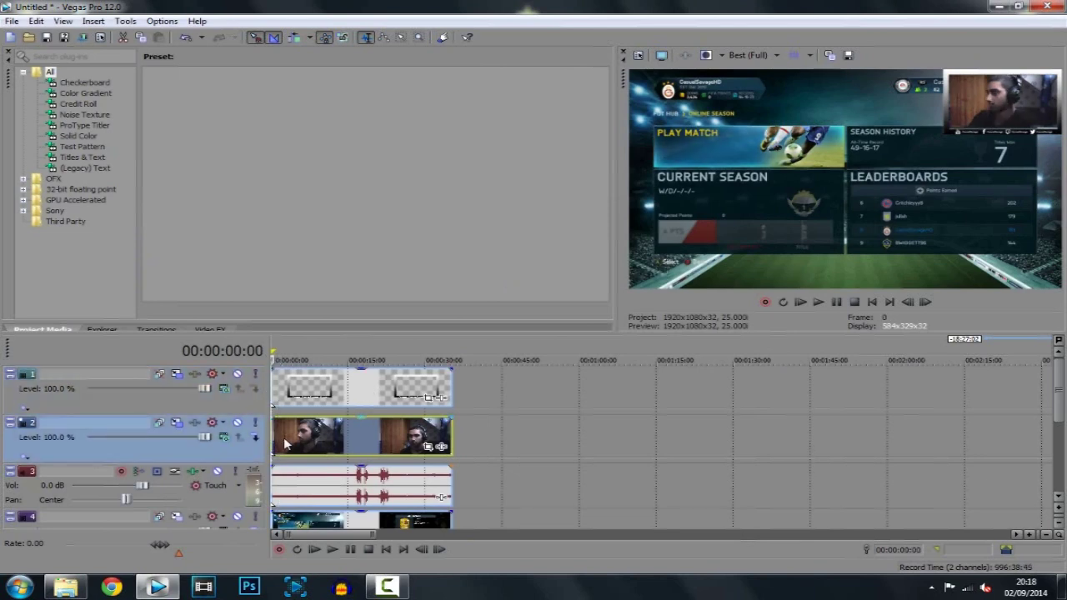
pyautogui.click(178, 423)
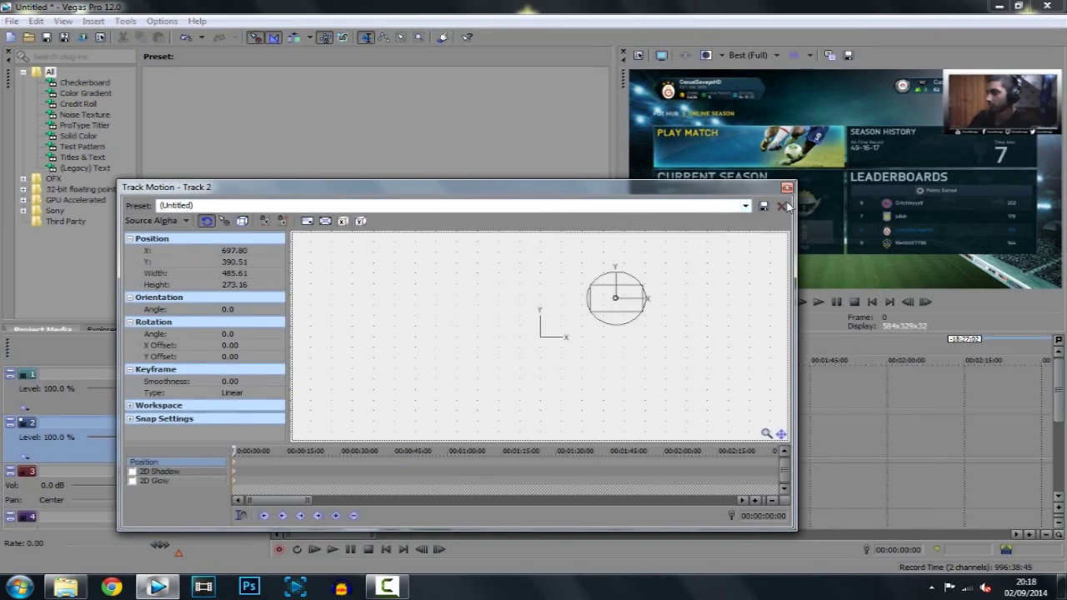
pyautogui.click(787, 187)
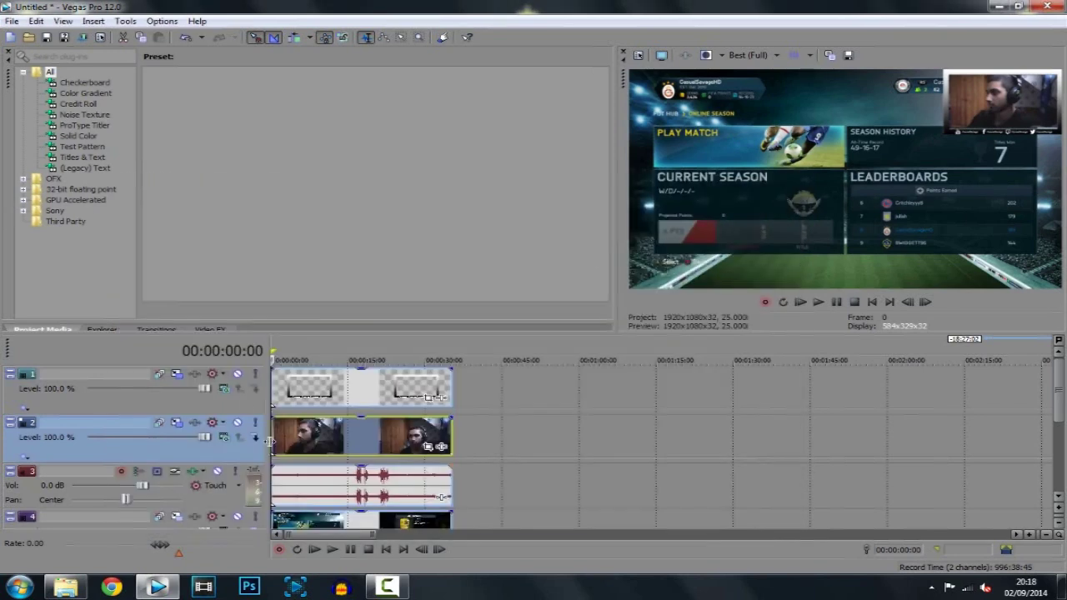
pyautogui.click(298, 438)
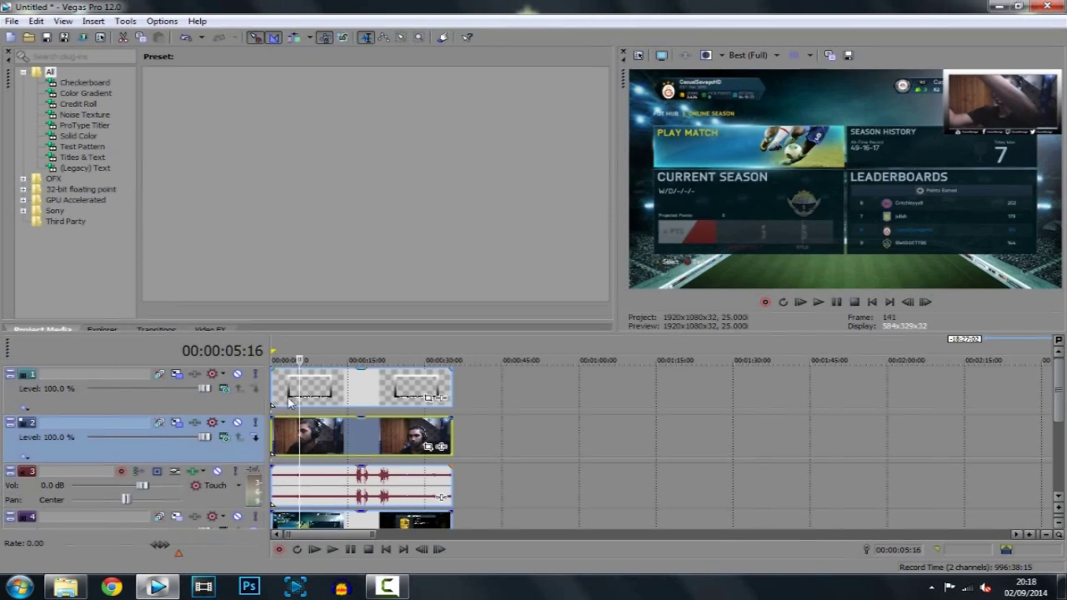
pyautogui.click(289, 403)
pyautogui.click(177, 374)
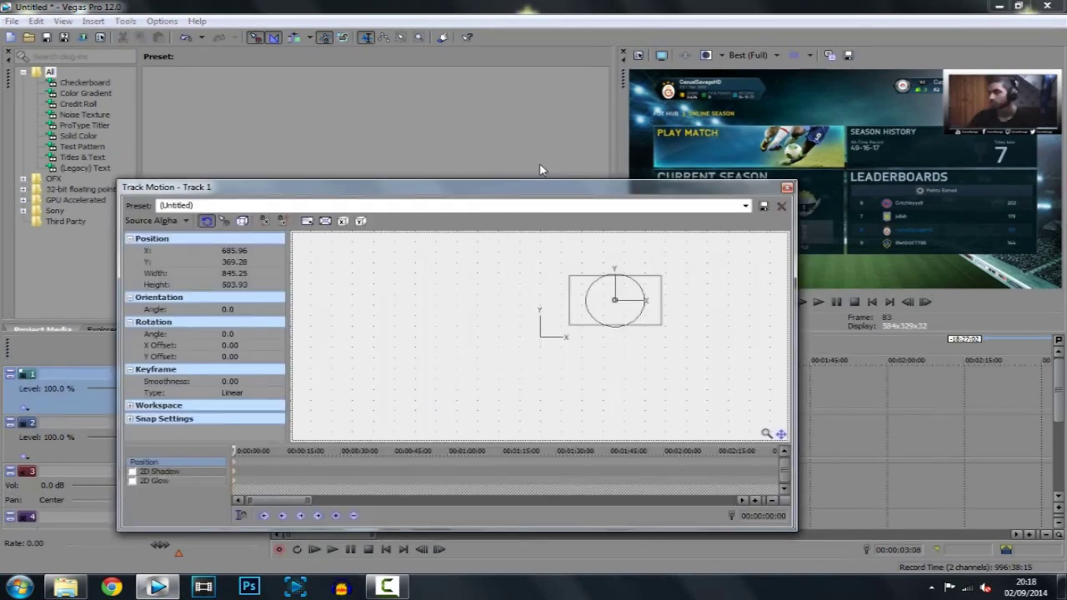
pyautogui.click(788, 190)
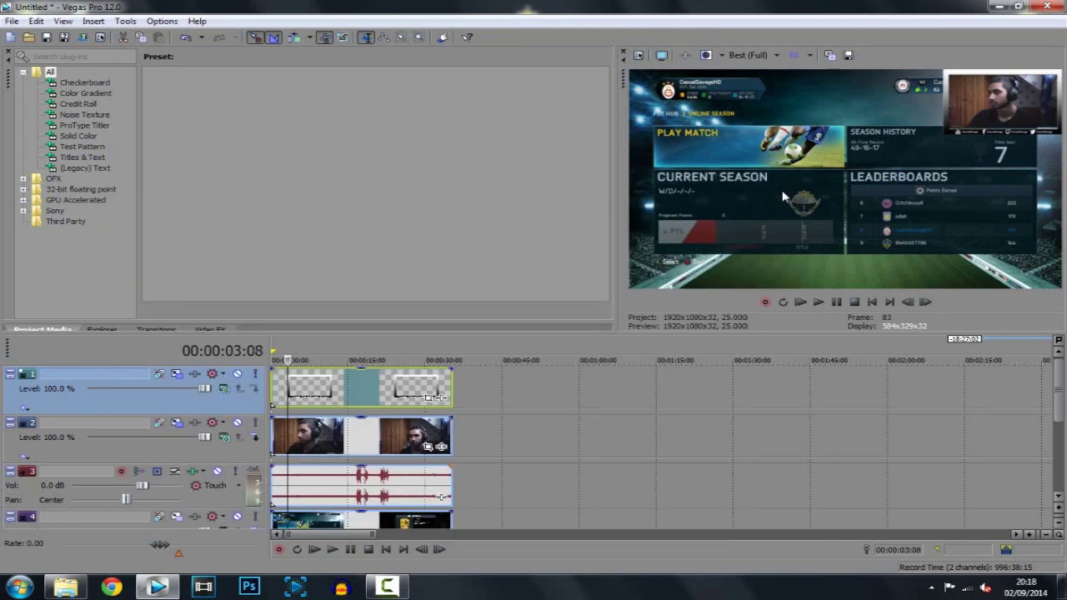